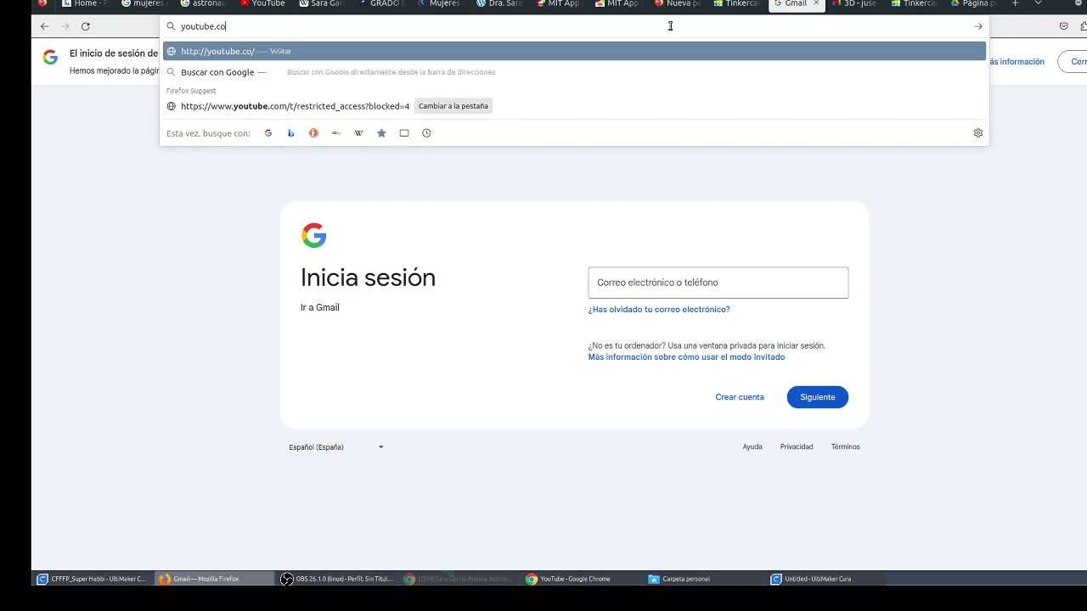
Load YouTube and search it for "distinguir reggaeton de musica".
key("Return")
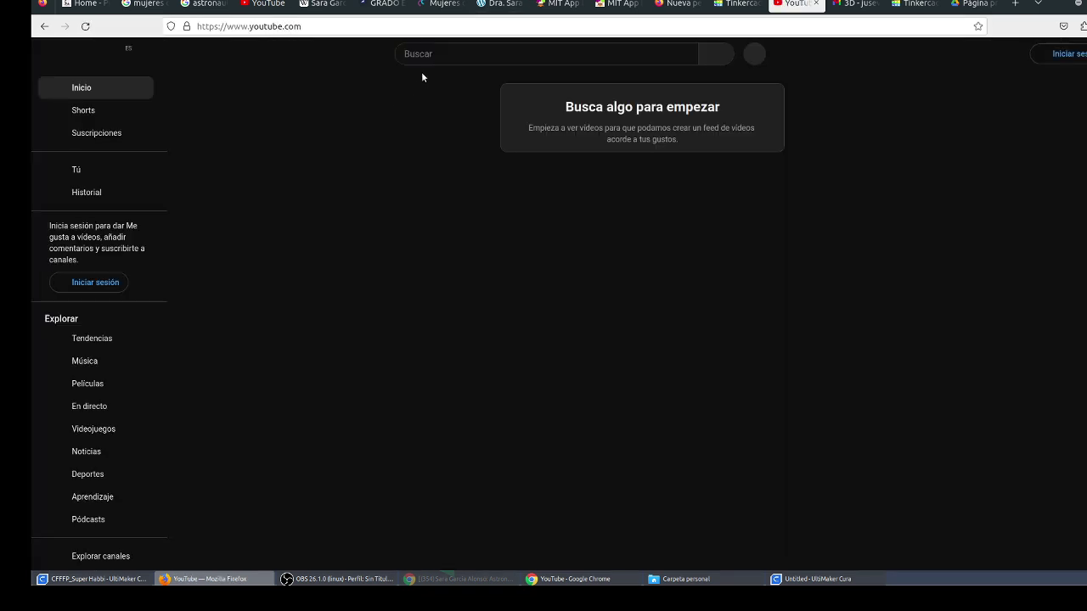
left_click(439, 51)
type("dist")
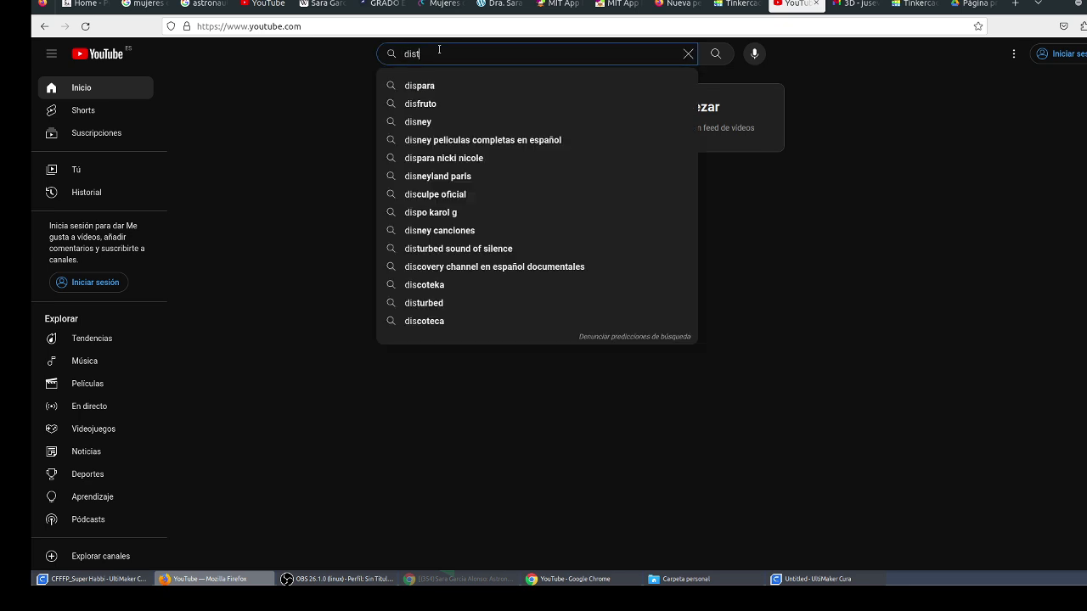
type("inguir re")
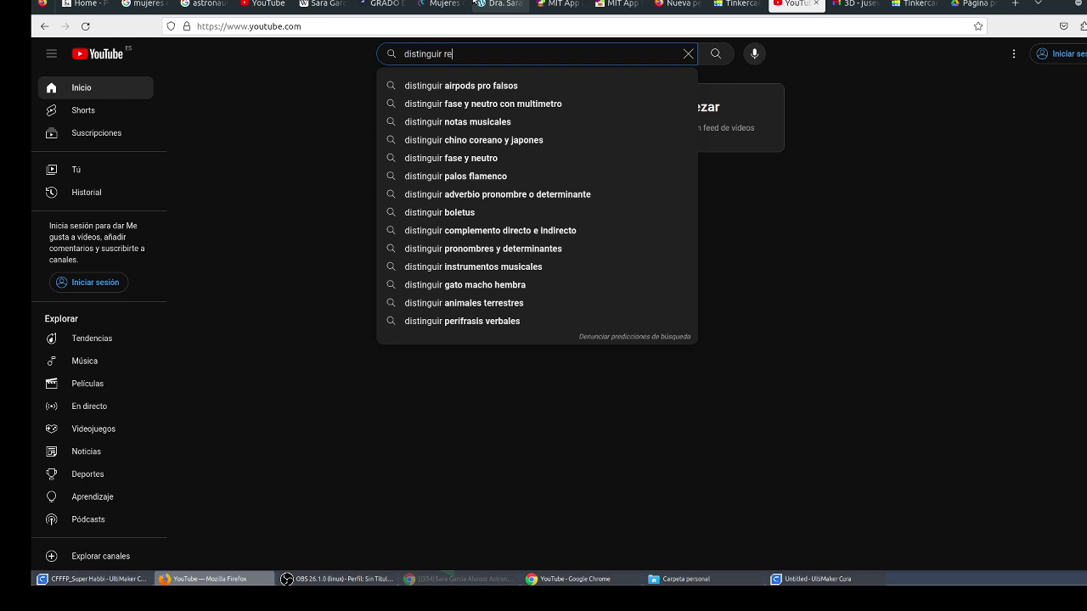
type("ggaeton de musica")
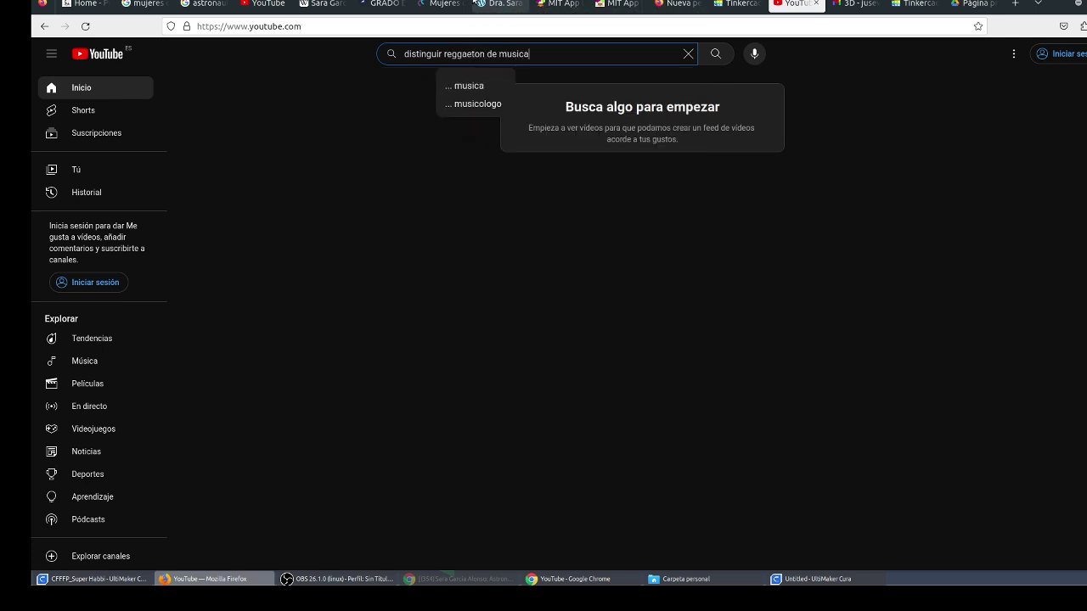
key("Return")
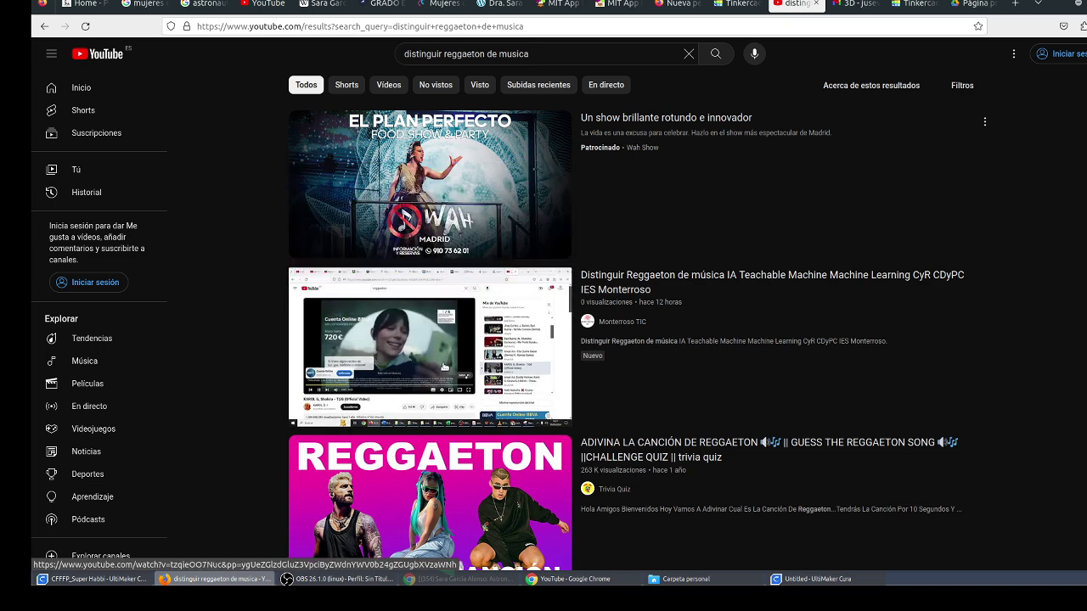
Open the Monterroso TIC video about distinguishing reggaeton with Teachable Machine and pause it at the start.
left_click(432, 365)
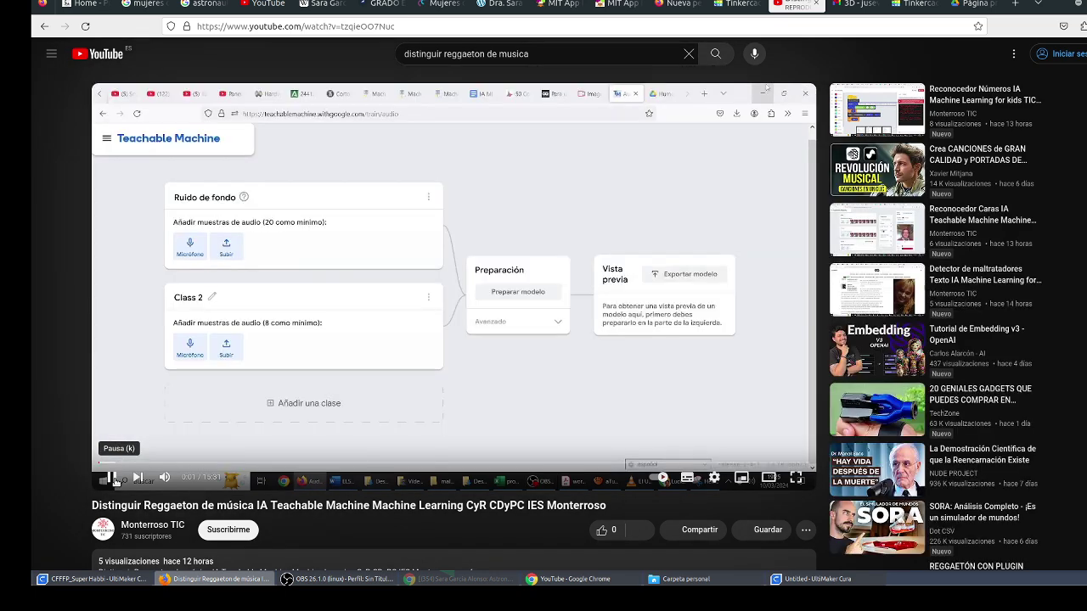
left_click(111, 478)
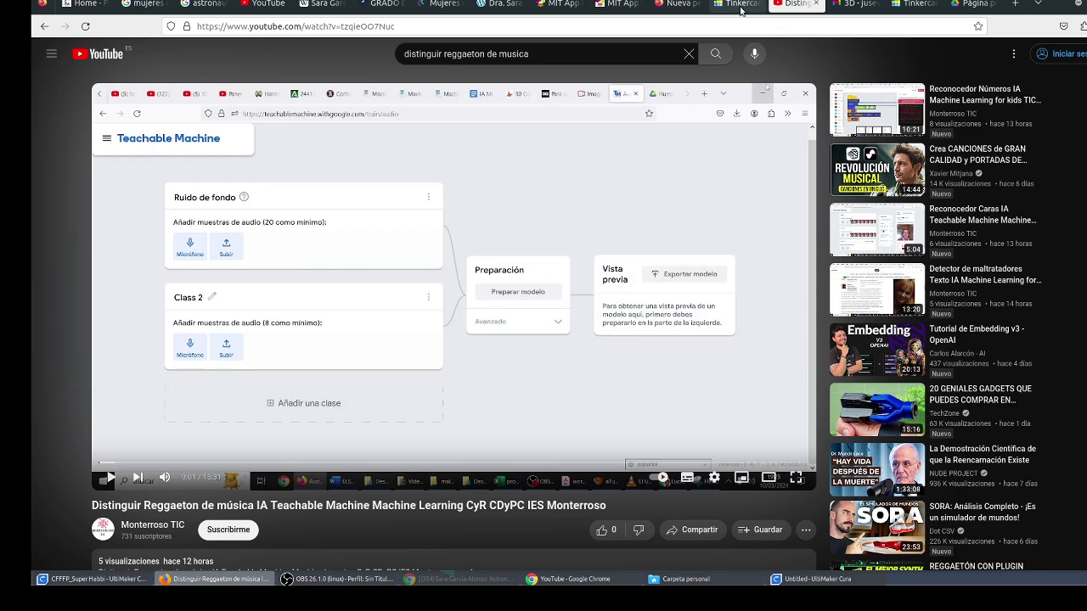
left_click(839, 5)
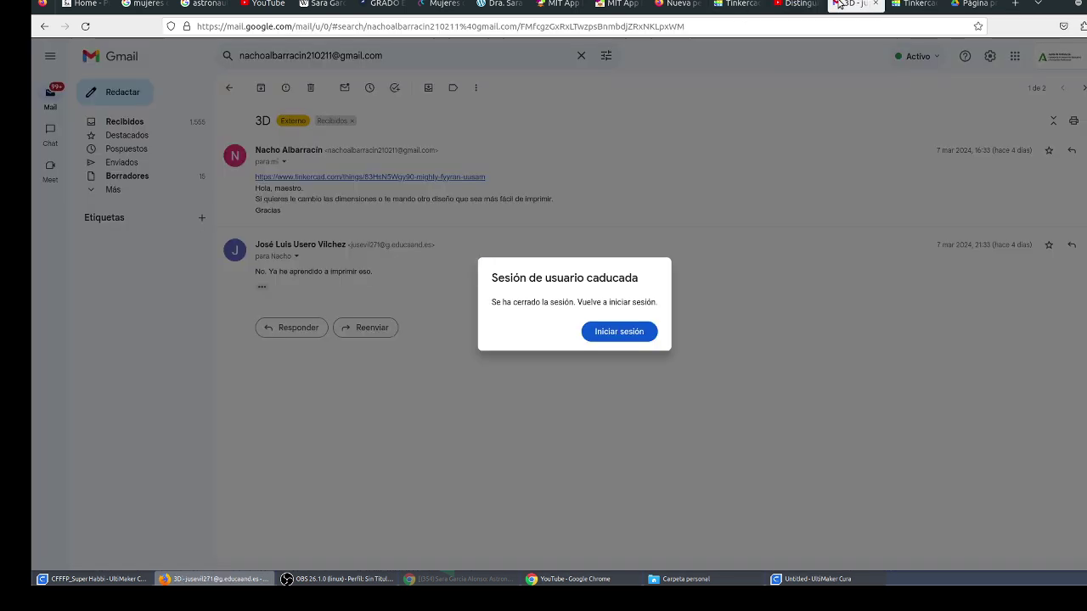
left_click(785, 5)
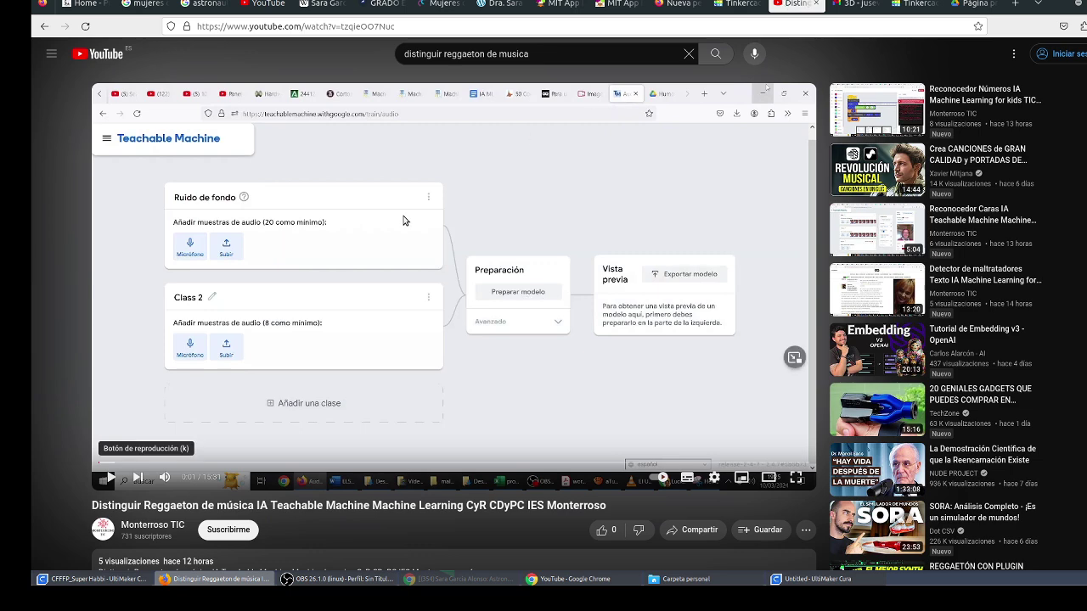
left_click(905, 5)
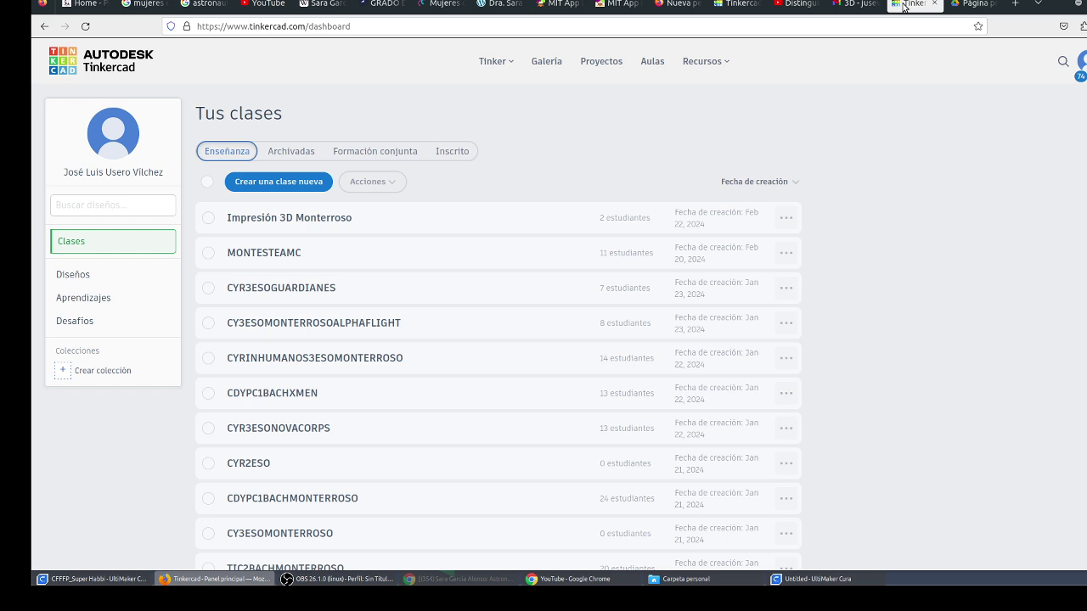
left_click(975, 4)
left_click(761, 22)
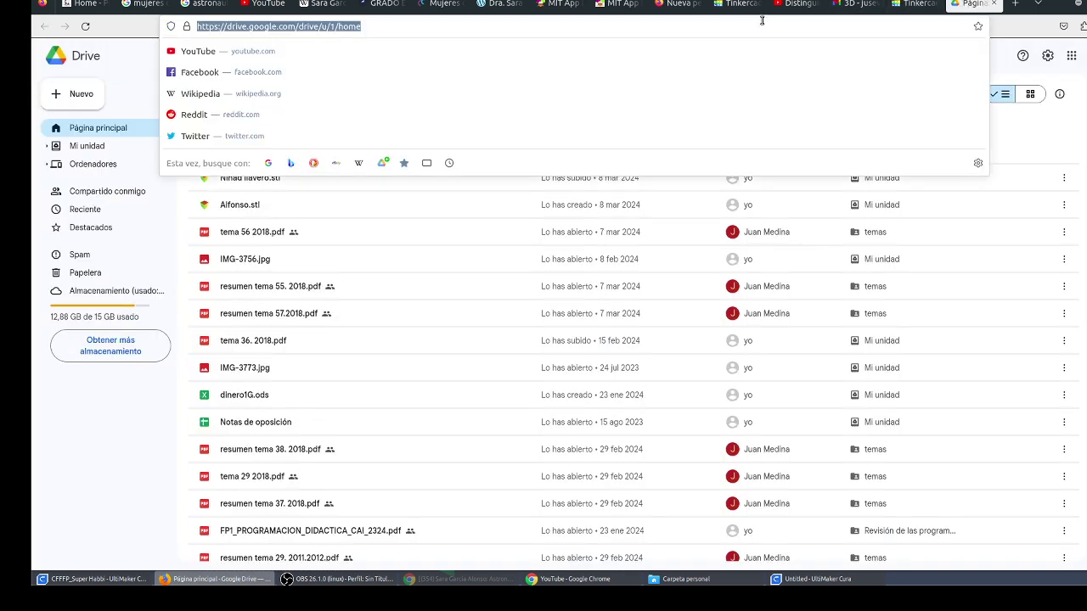
key("Return")
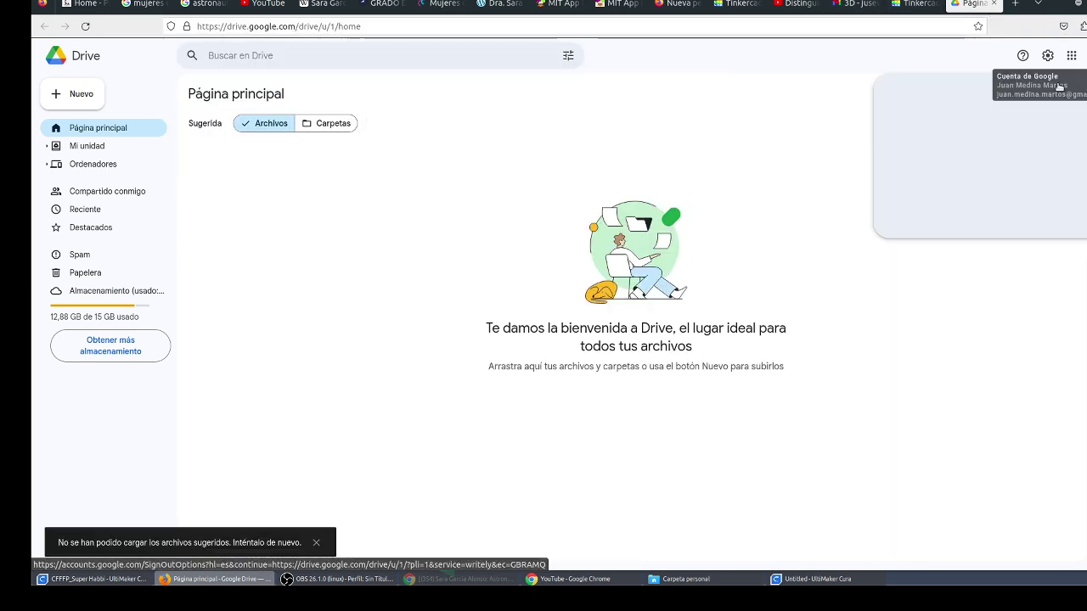
In a new browser tab, search the web for "teachablemachine", enlarge the results and open the Teachable Machine site.
left_click(1015, 6)
left_click(739, 7)
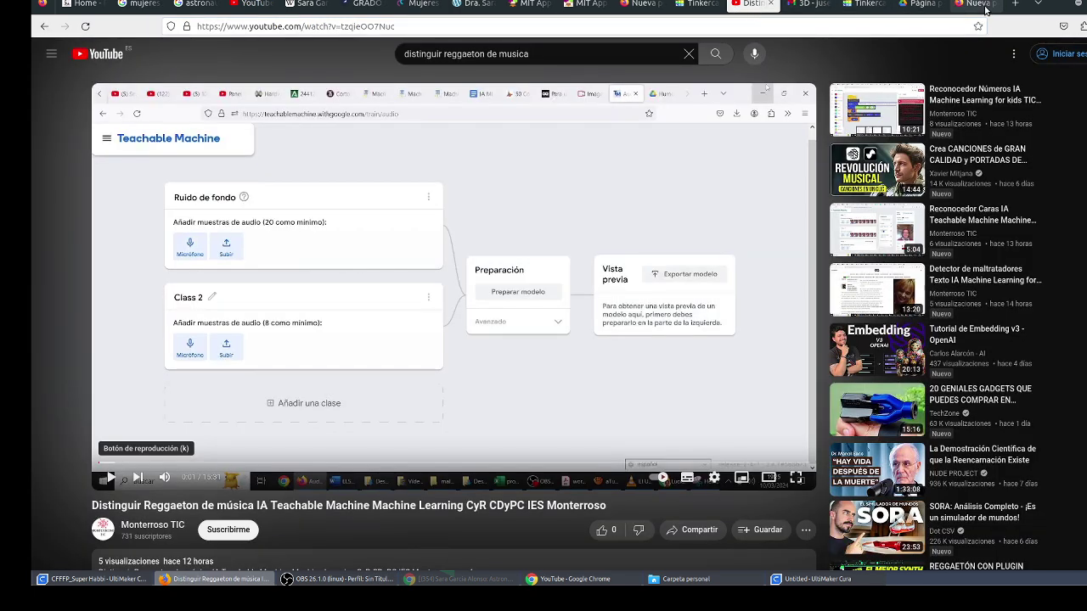
left_click(983, 7)
left_click(747, 32)
type("teachablemachine")
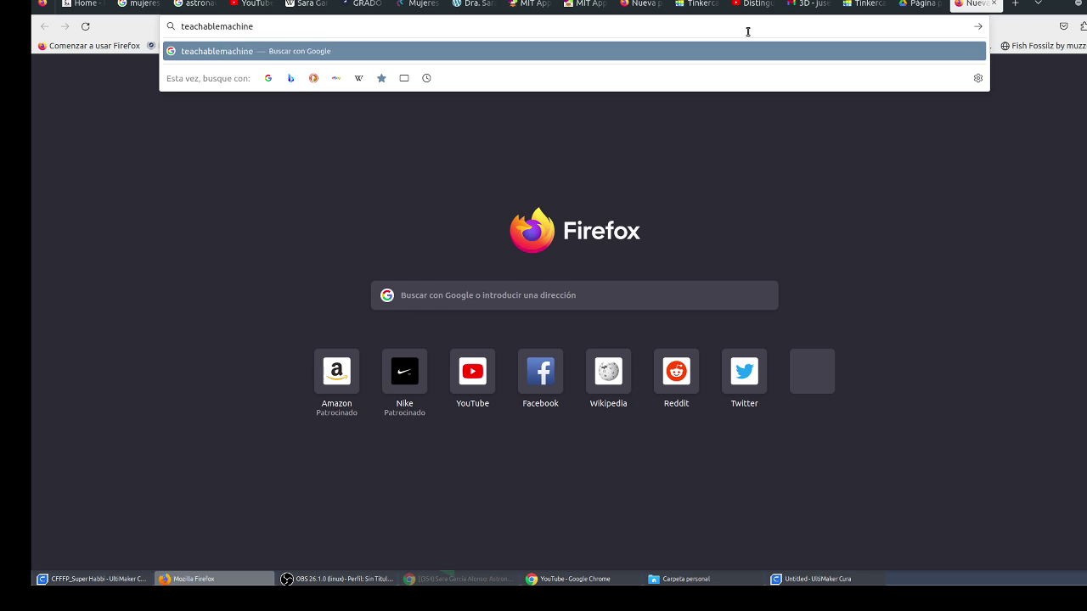
key("Return")
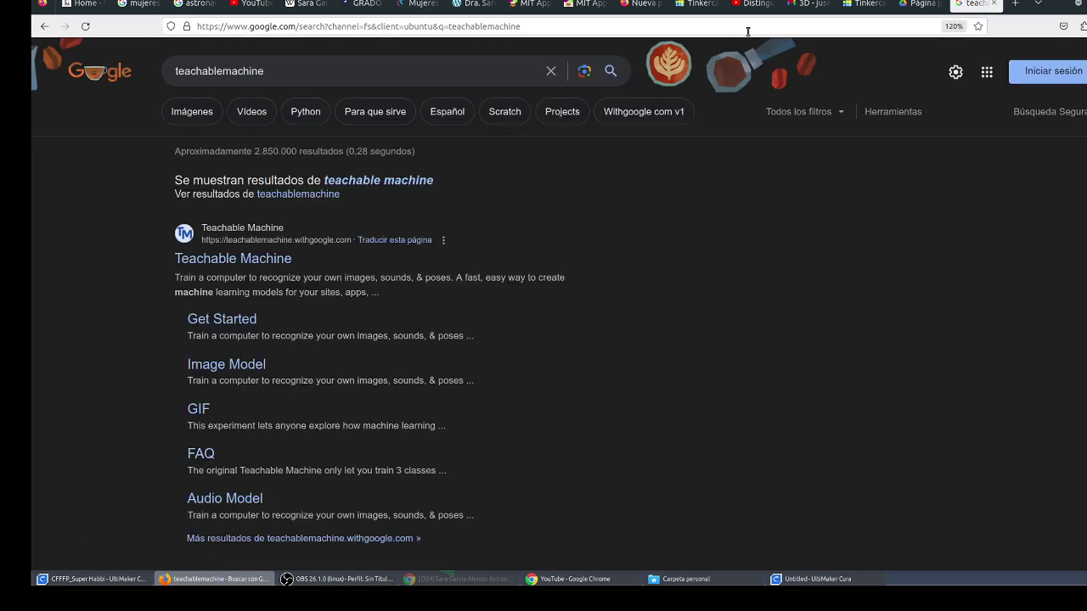
key("ctrl+plus")
key("ctrl+plus")
key("ctrl+plus")
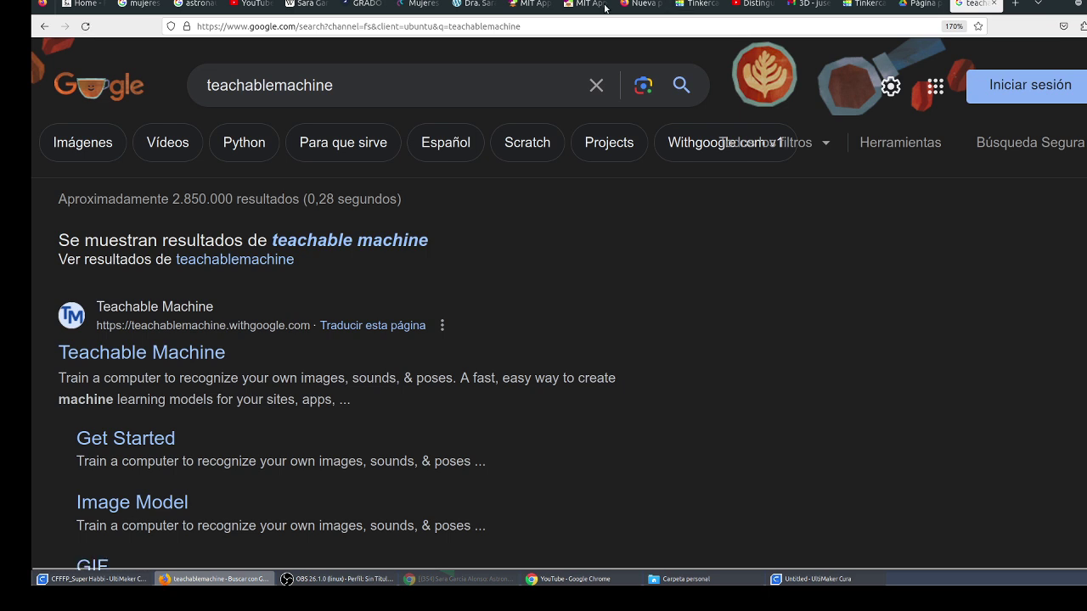
left_click(211, 352)
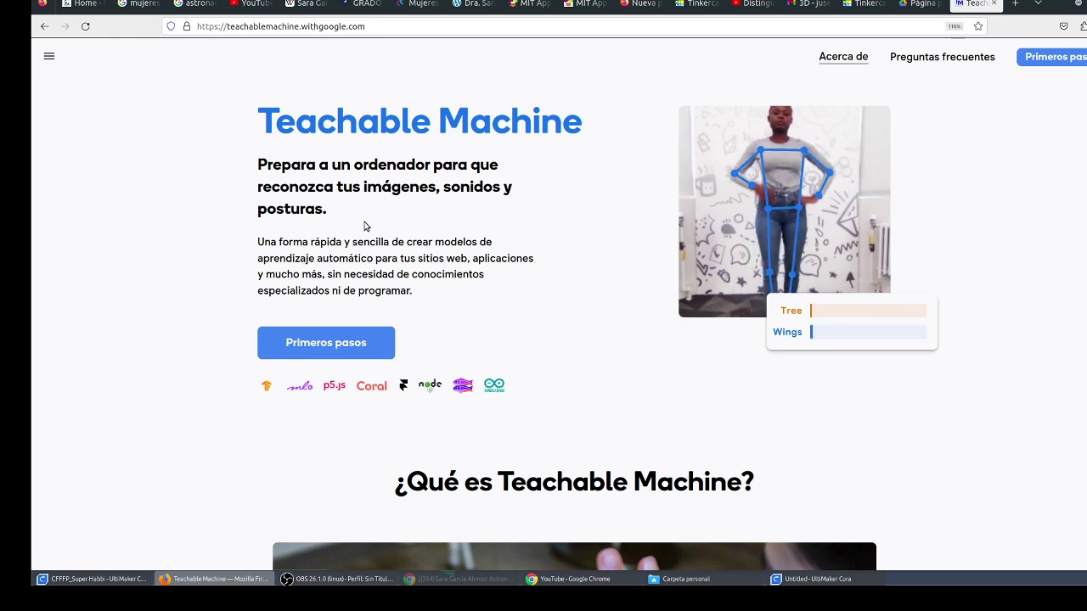
Enlarge the Teachable Machine home page to 133% and look through its introduction and examples.
key("ctrl+plus")
key("ctrl+plus")
key("ctrl+plus")
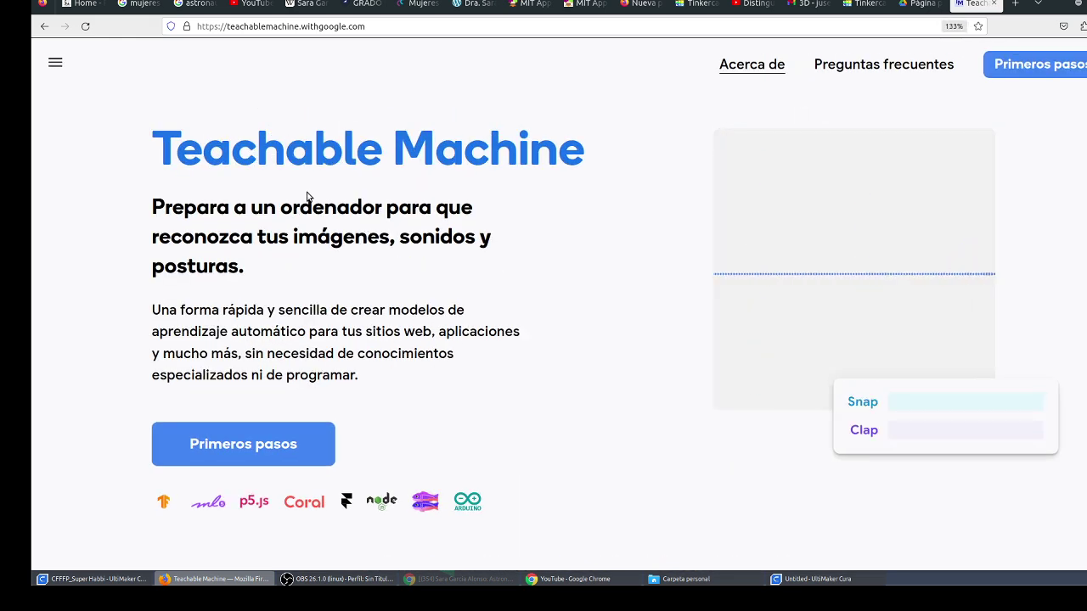
scroll(355, 214, "down", 2)
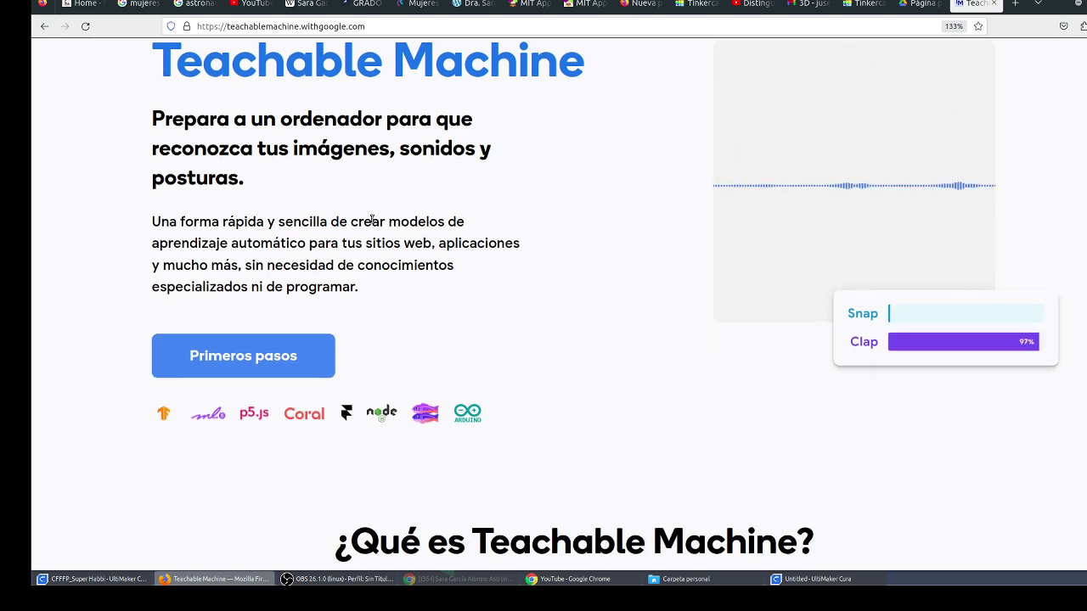
scroll(371, 219, "up", 1)
scroll(371, 219, "up", 1)
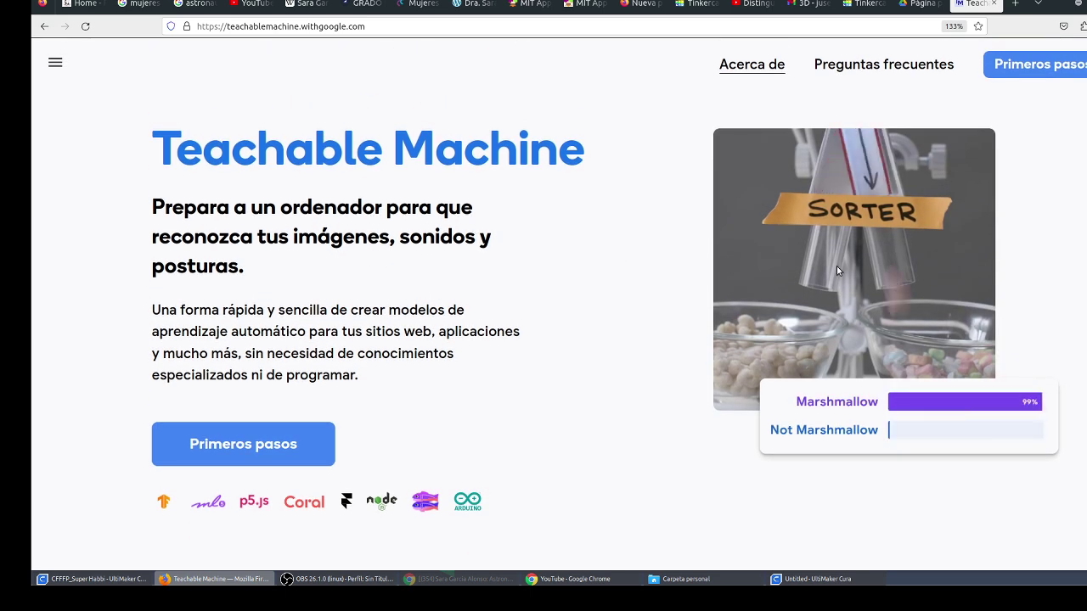
scroll(836, 270, "down", 10)
scroll(836, 270, "up", 10)
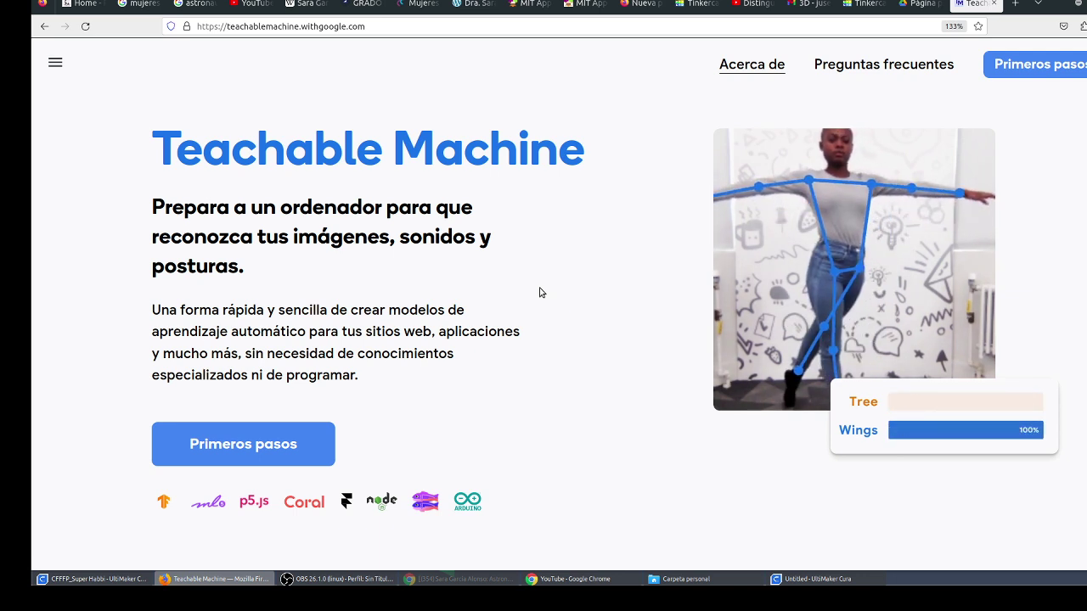
Start a new image project with the standard image model and dismiss the sample-collection tutorial.
left_click(243, 462)
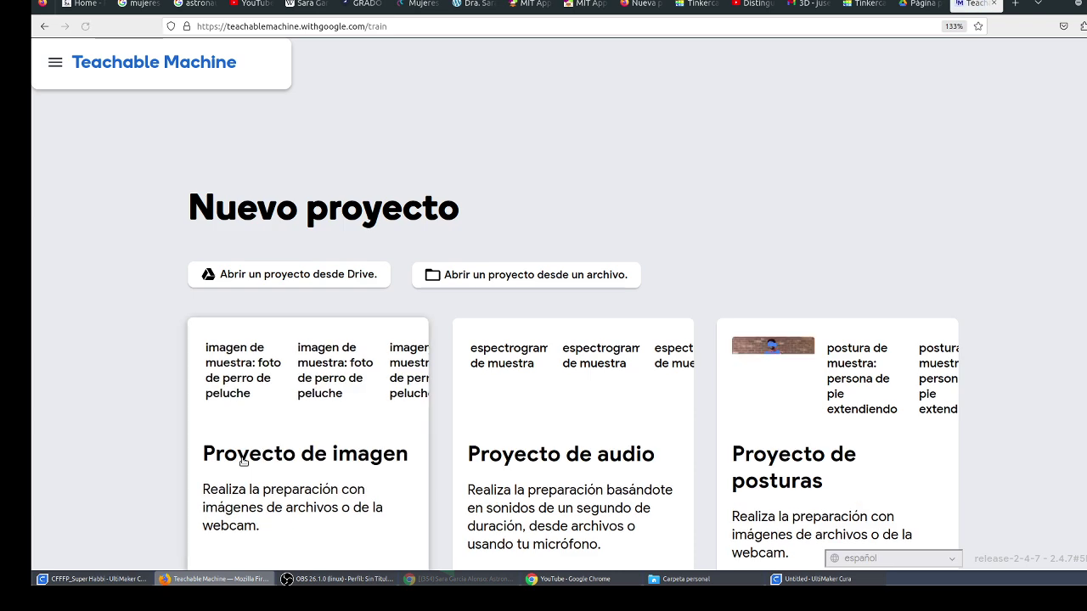
scroll(344, 378, "down", 4)
scroll(346, 371, "up", 4)
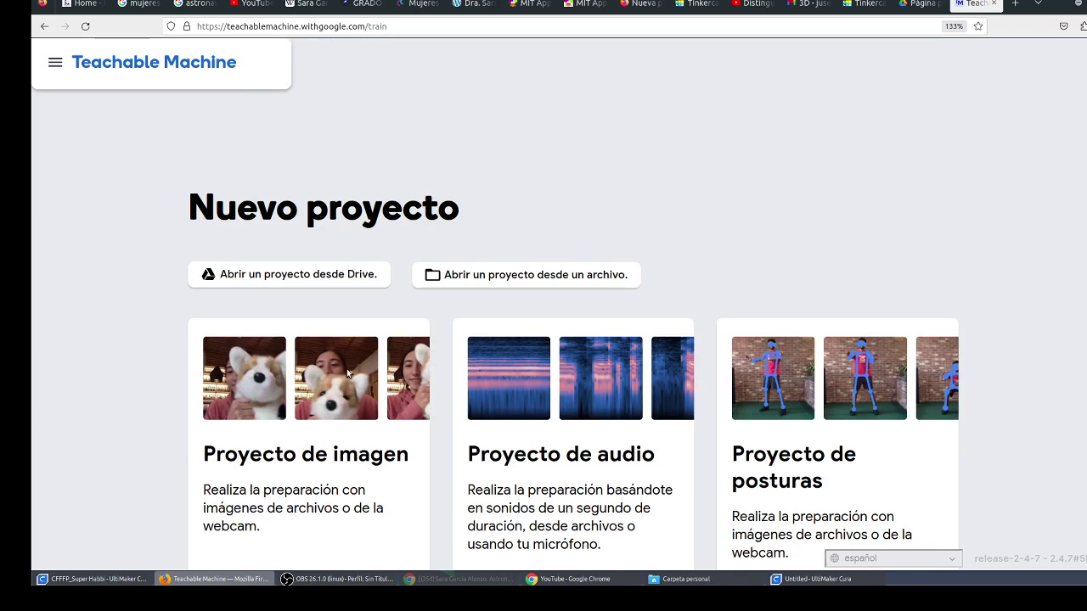
left_click(337, 449)
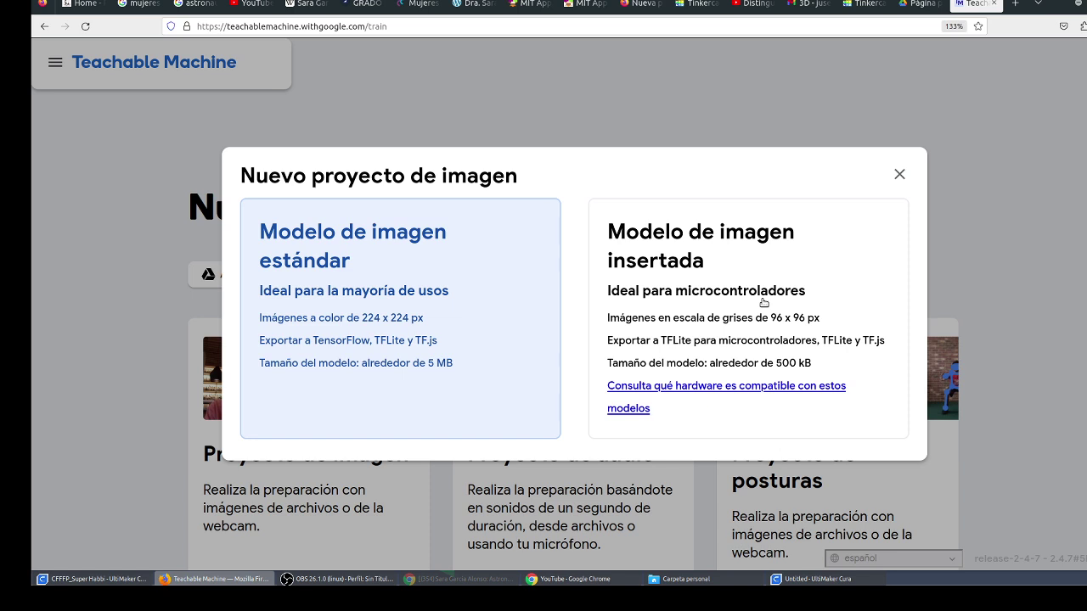
left_click(463, 285)
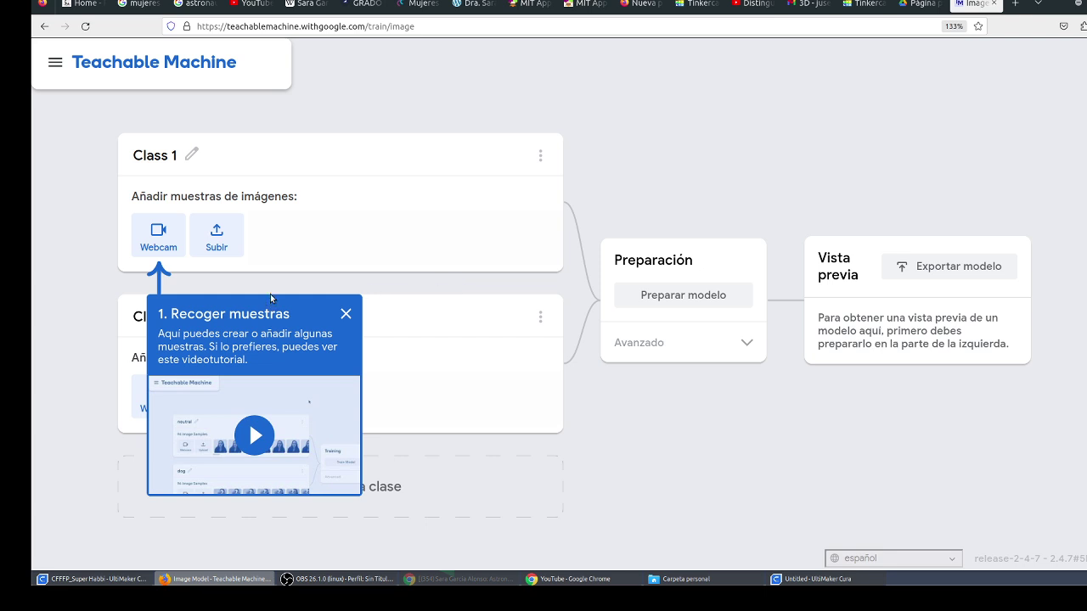
left_click(346, 313)
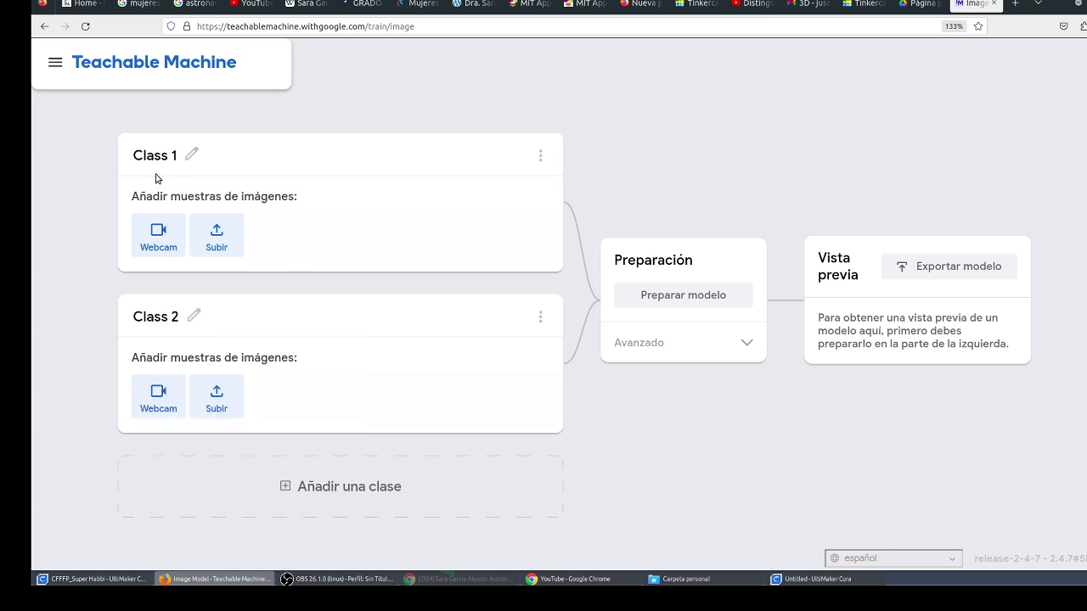
Rename the first class as Feliz and the second class as Triste.
left_click(175, 155)
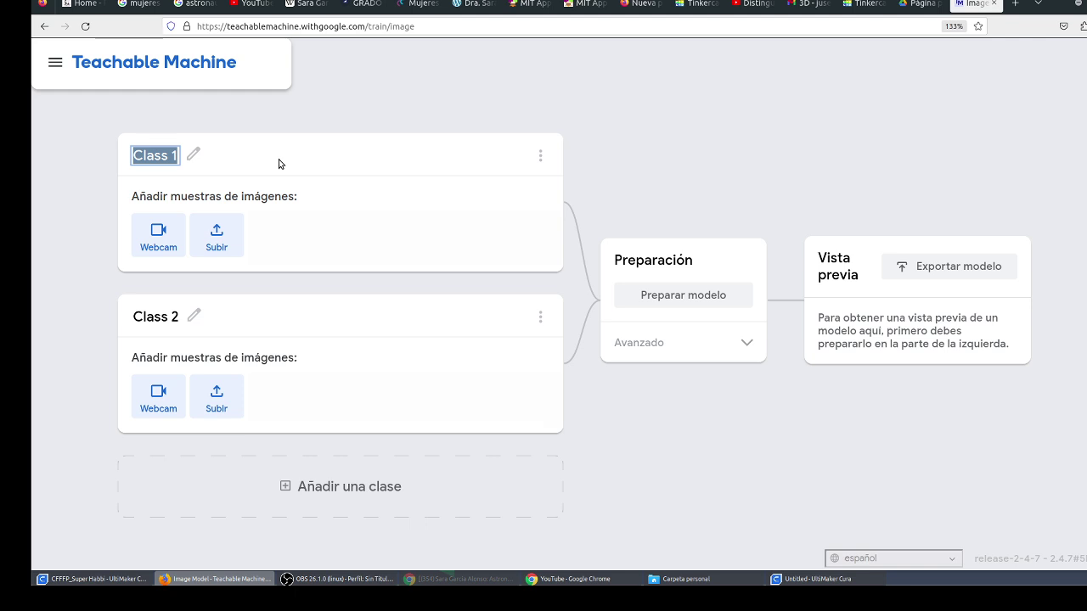
type("Feliz")
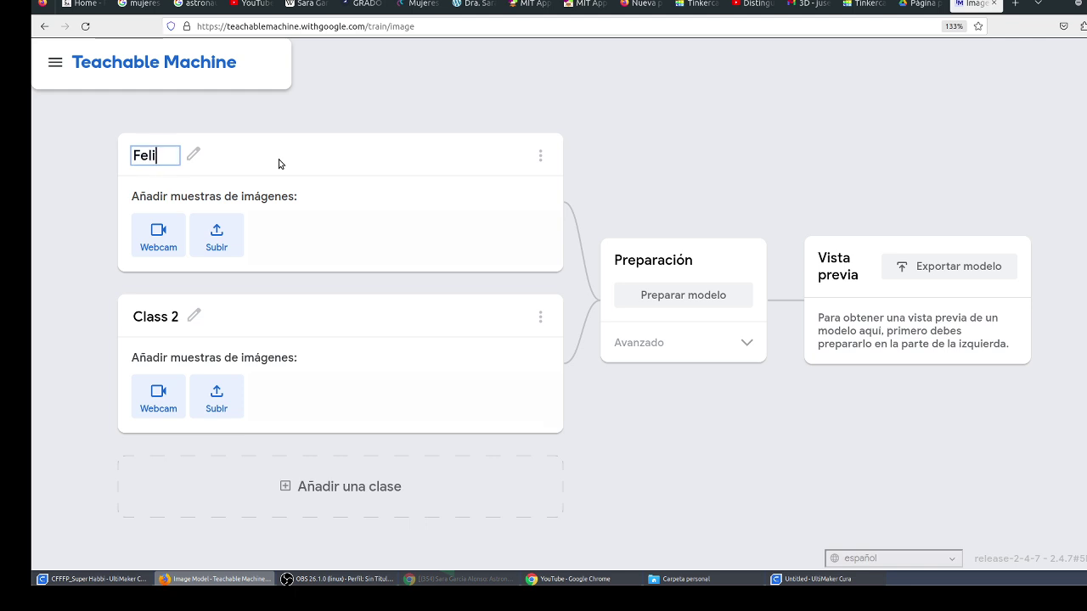
left_click(175, 321)
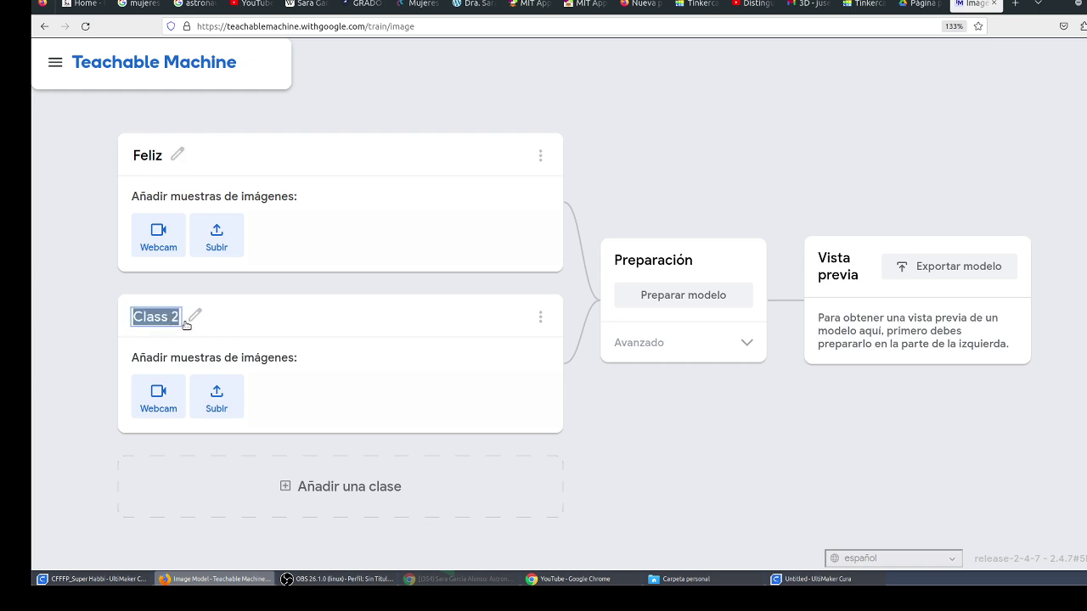
type("Triste")
key("Return")
Allow camera access and record about 27 webcam samples of a smiling face for the Feliz class.
left_click(158, 244)
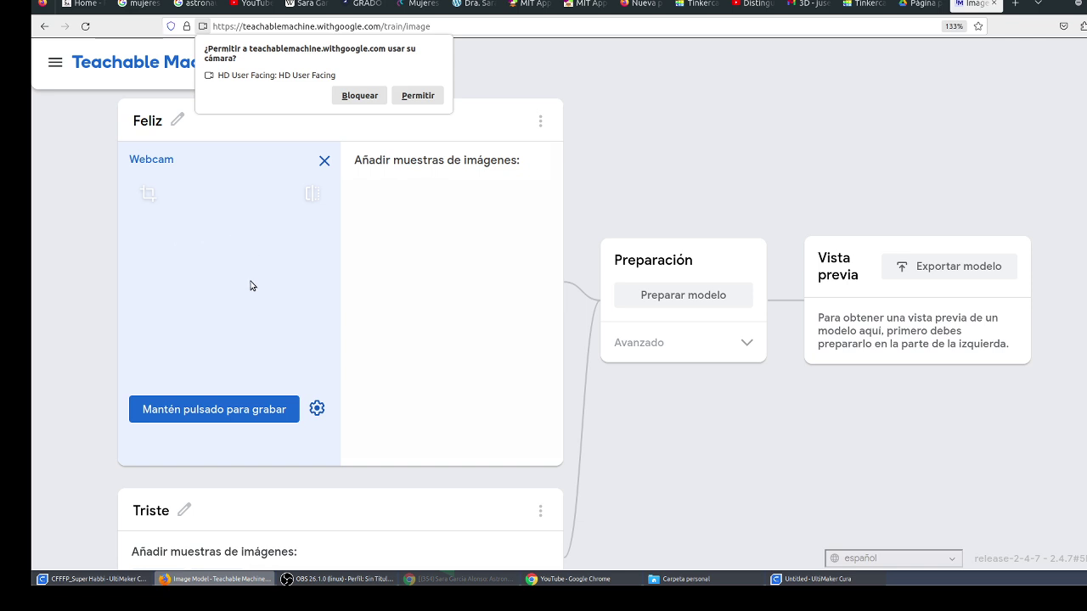
left_click(423, 96)
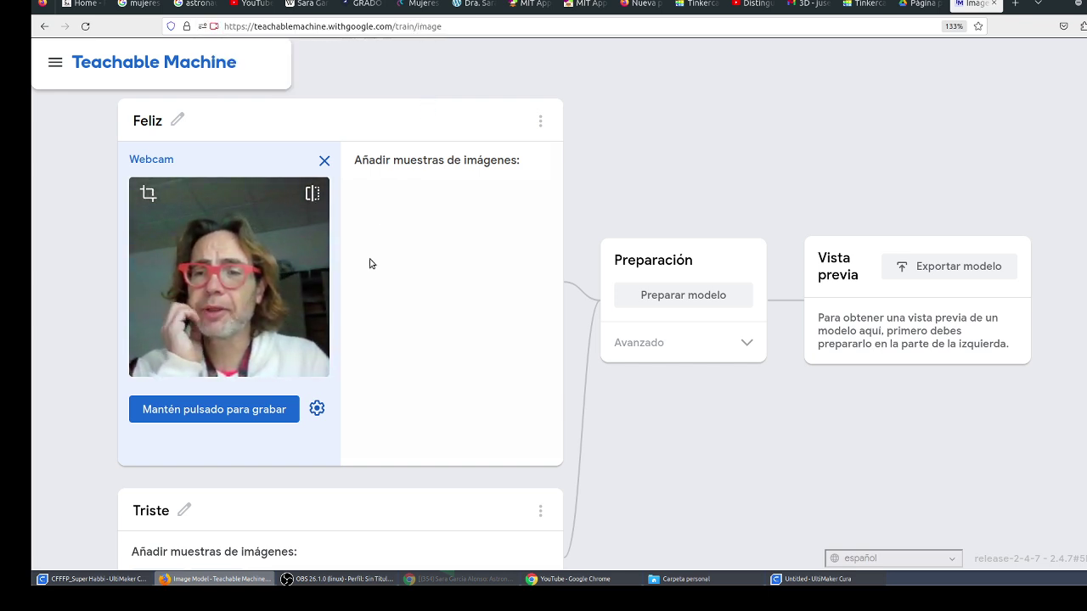
left_click(243, 408)
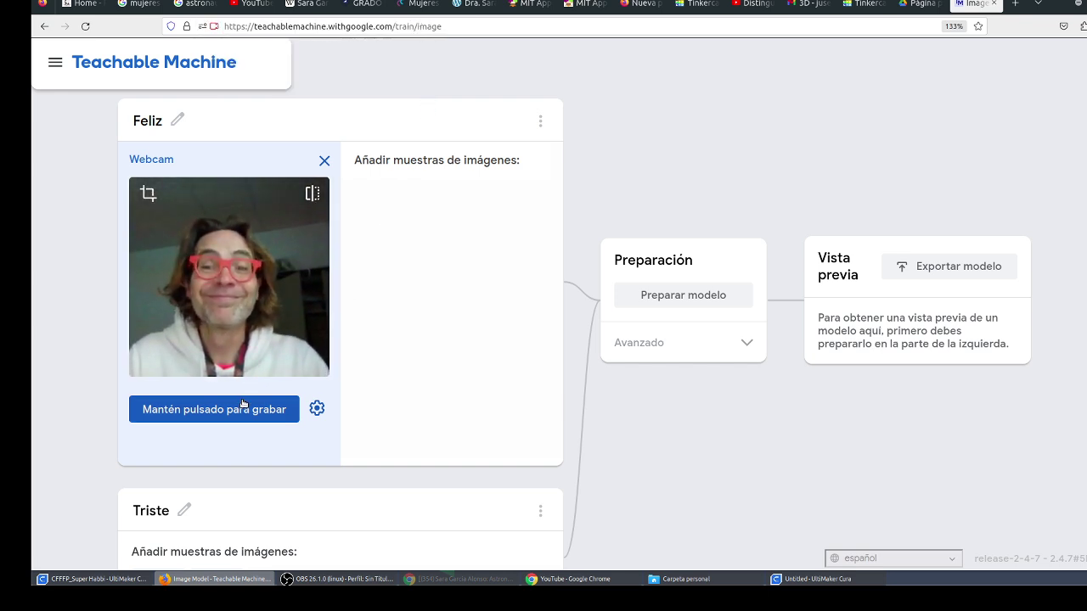
left_click_drag(242, 408, 243, 411)
Record about 30 webcam samples of a sad face for the Triste class.
scroll(264, 366, "down", 3)
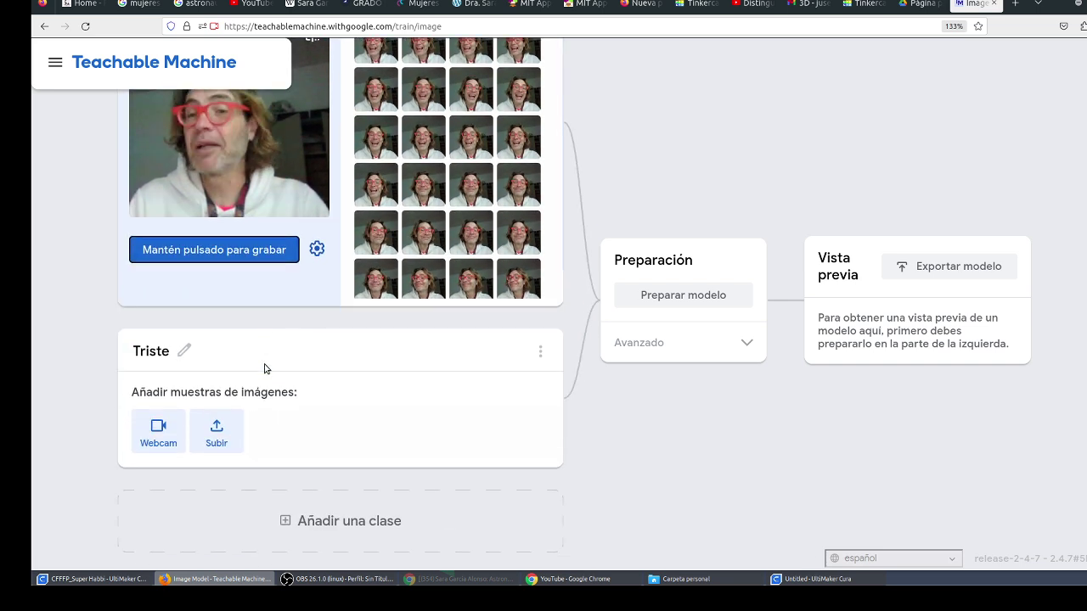
left_click(157, 431)
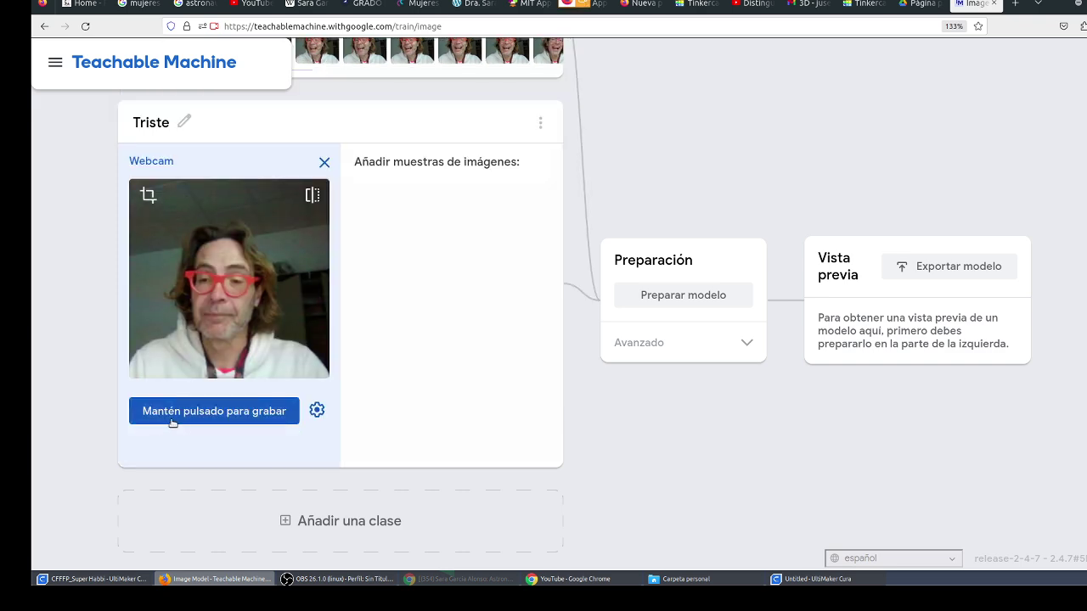
left_click(222, 413)
left_click_drag(223, 413, 232, 414)
scroll(740, 306, "up", 3)
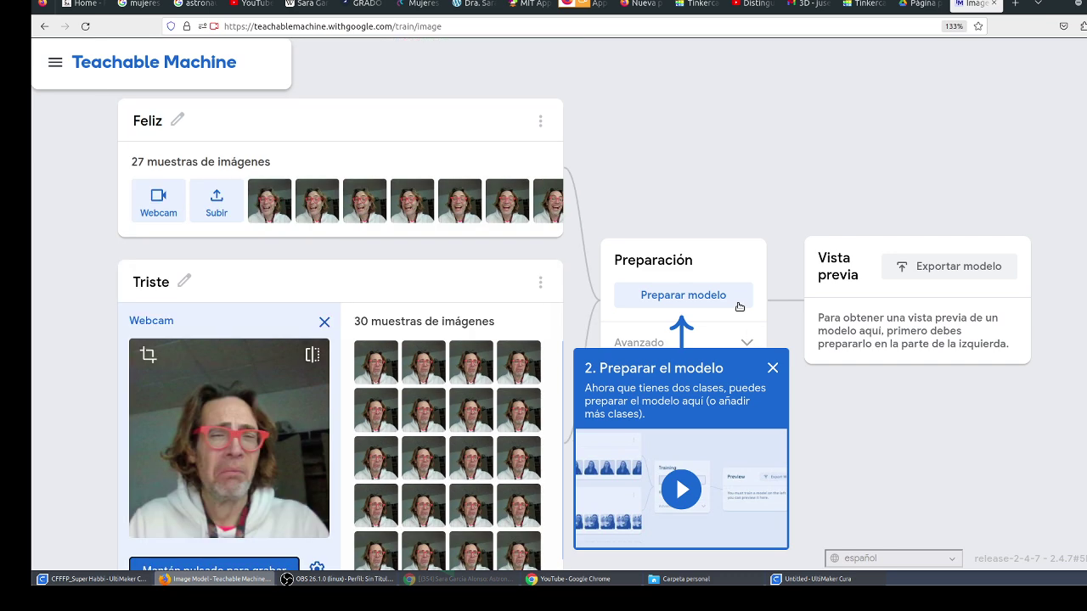
Show the advanced training settings, train the model with their default values, and dismiss the tutorial hints.
left_click(773, 368)
left_click(733, 344)
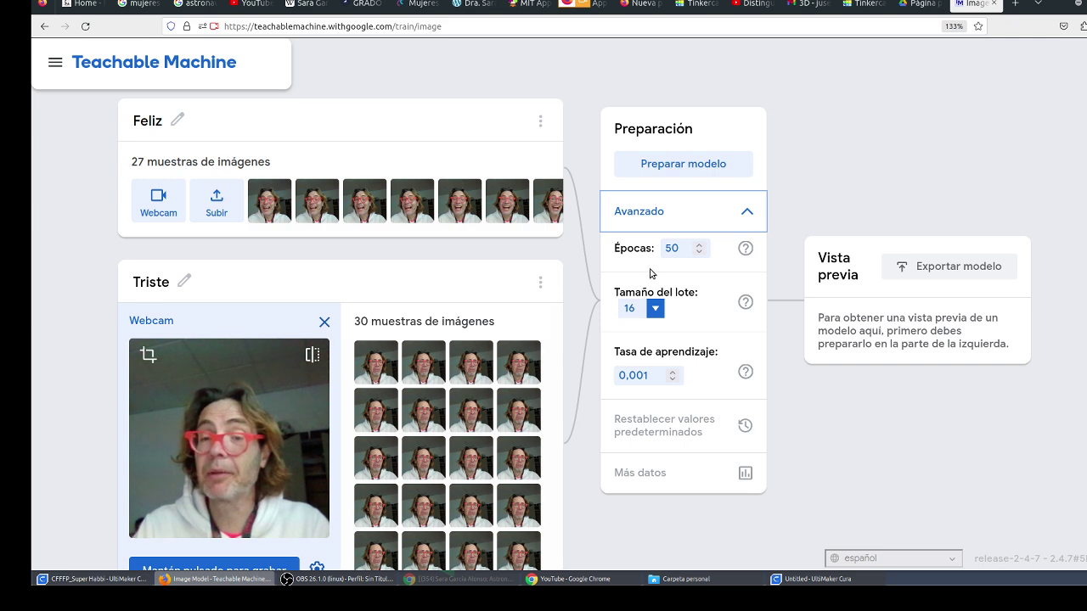
left_click(672, 162)
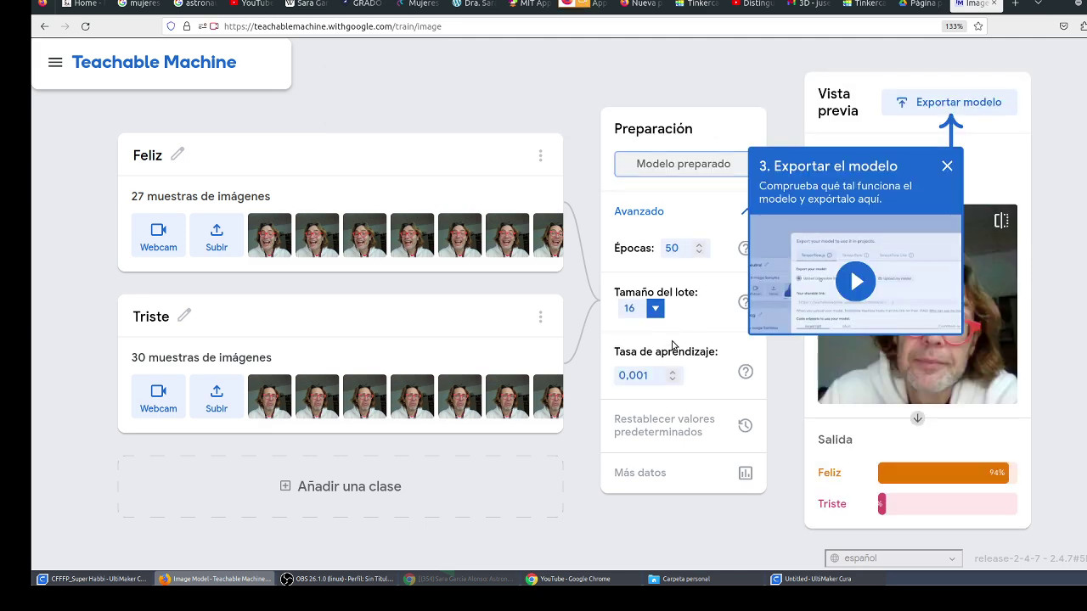
left_click(947, 170)
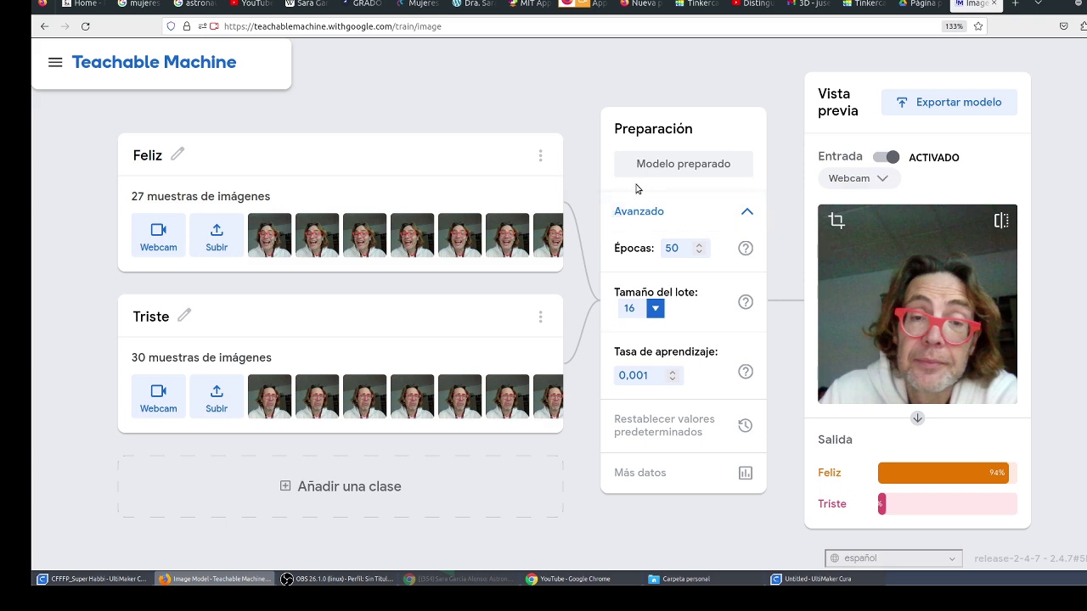
Check the preview's input switch and its source options, keeping the webcam as the active input.
left_click(885, 166)
left_click(891, 166)
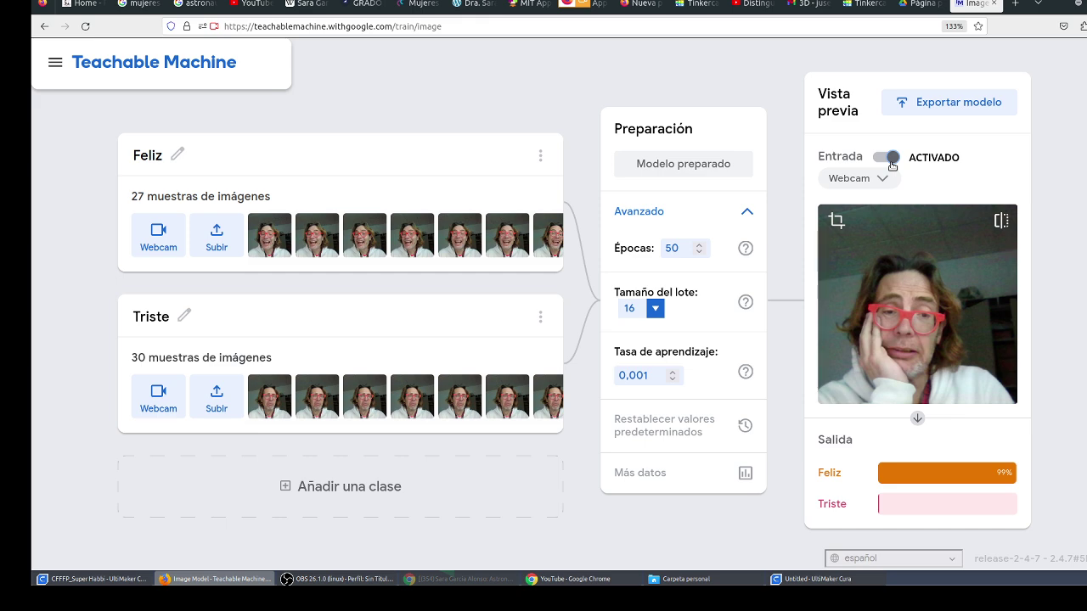
left_click(883, 179)
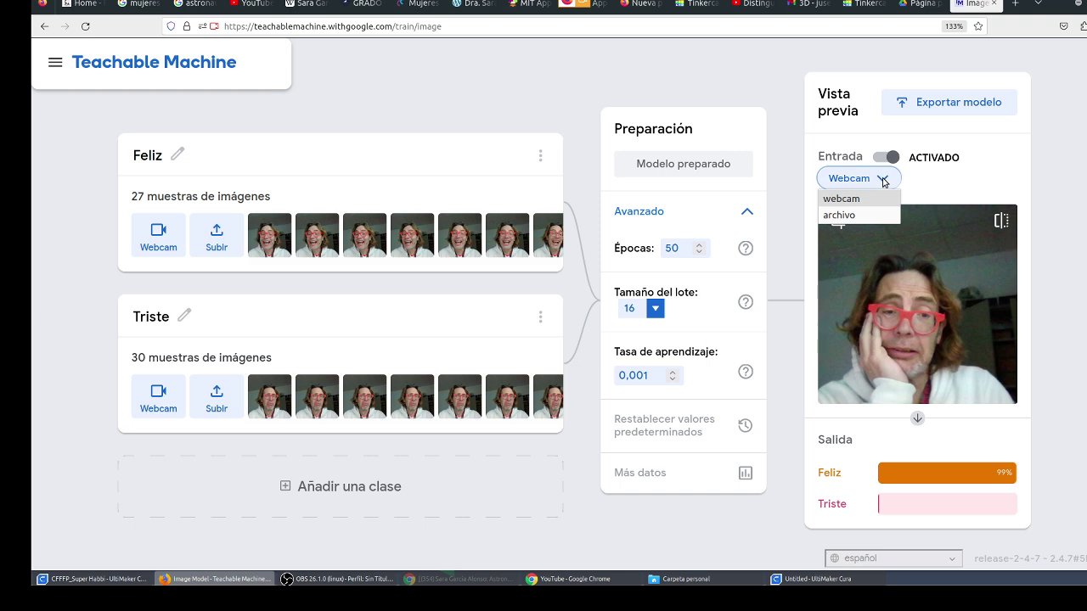
left_click(884, 180)
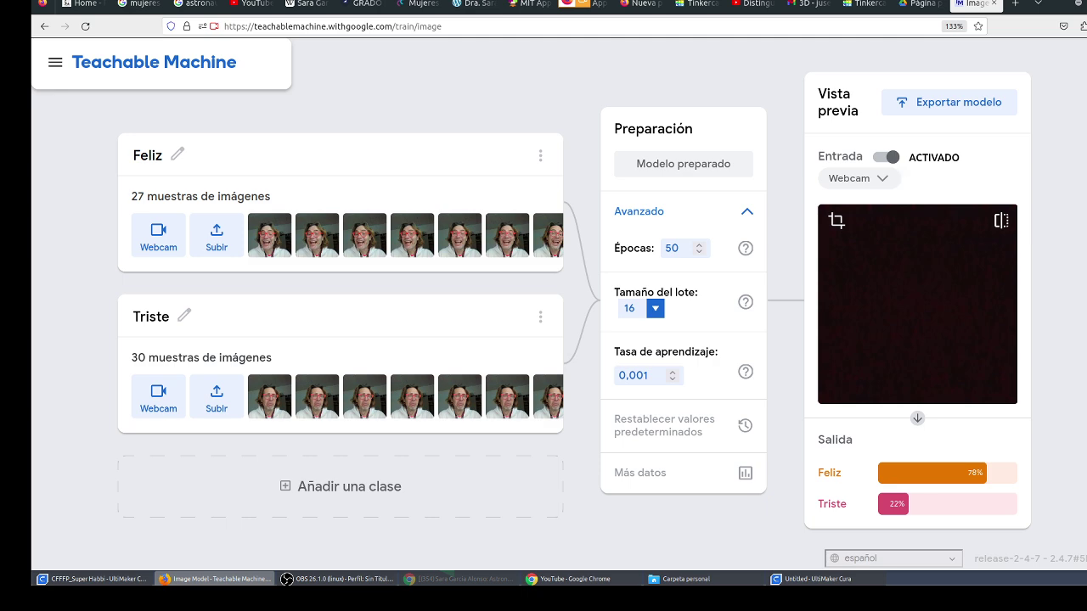
Close the unneeded browser tabs that precede the reggaeton YouTube video and return to the Teachable Machine project.
left_click(80, 12)
left_click(102, 4)
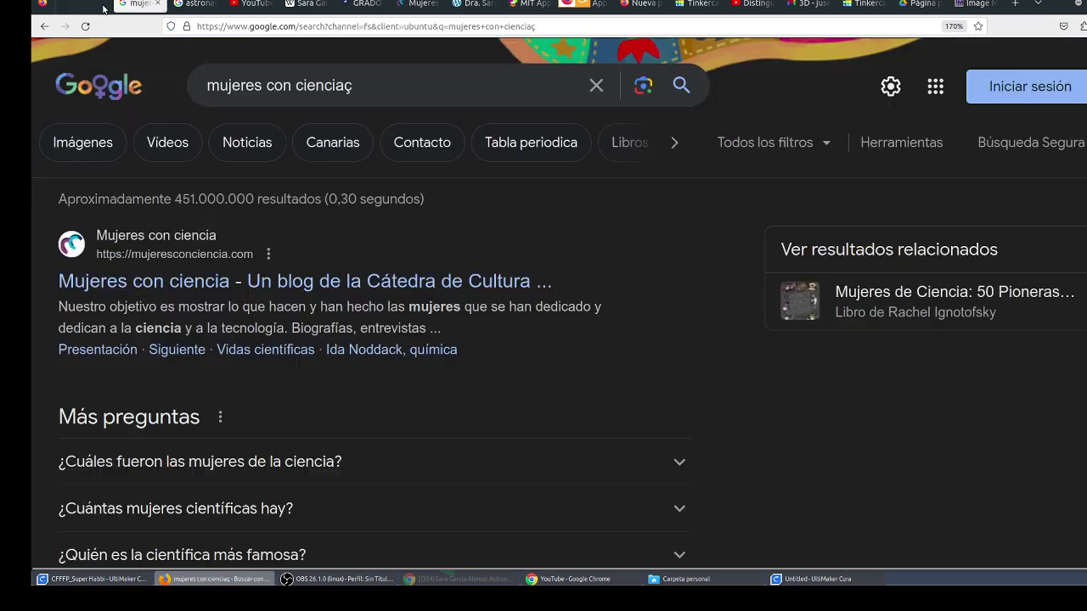
left_click(102, 5)
left_click(102, 4)
left_click(102, 4)
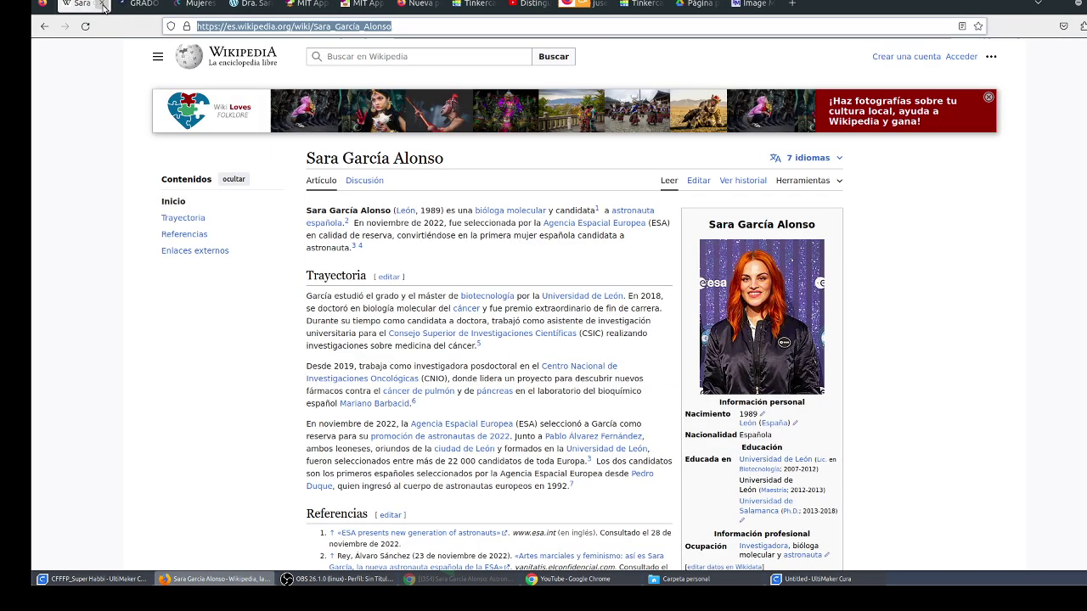
left_click(102, 5)
left_click(102, 4)
left_click(102, 4)
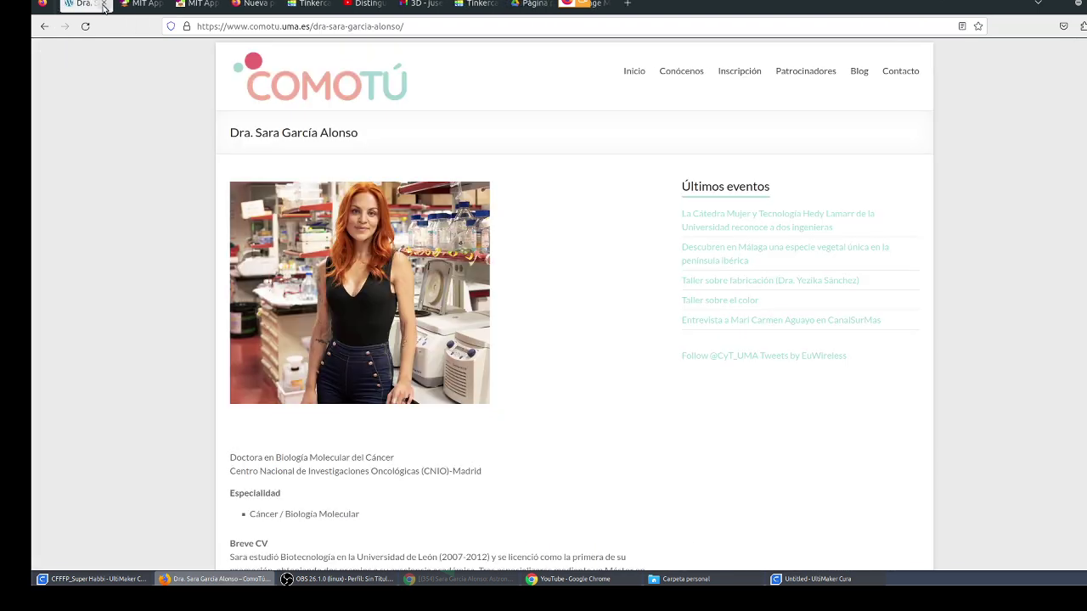
left_click(102, 5)
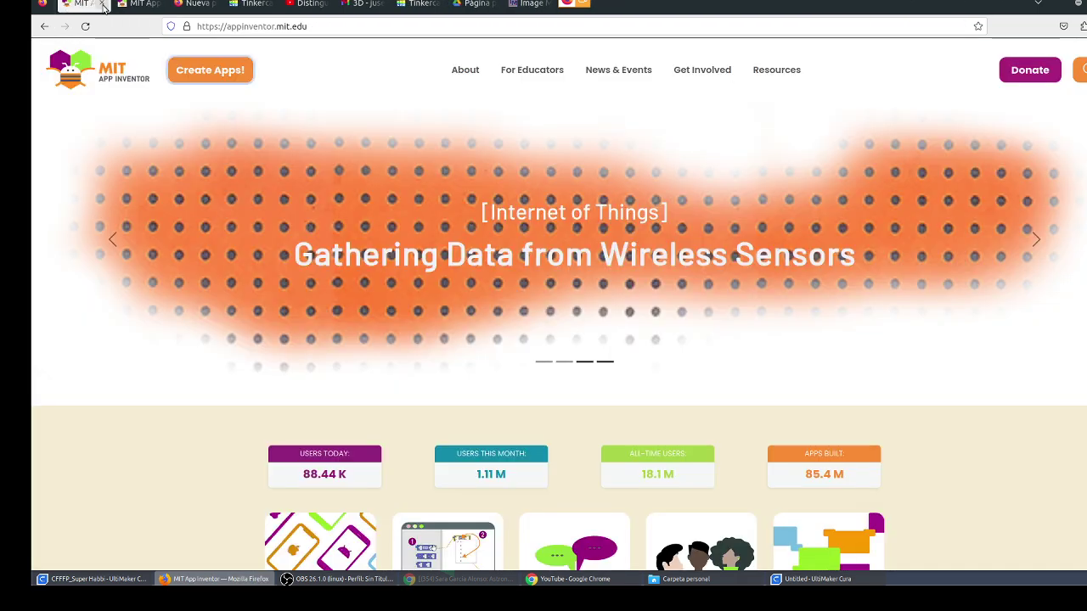
left_click(102, 4)
left_click(103, 7)
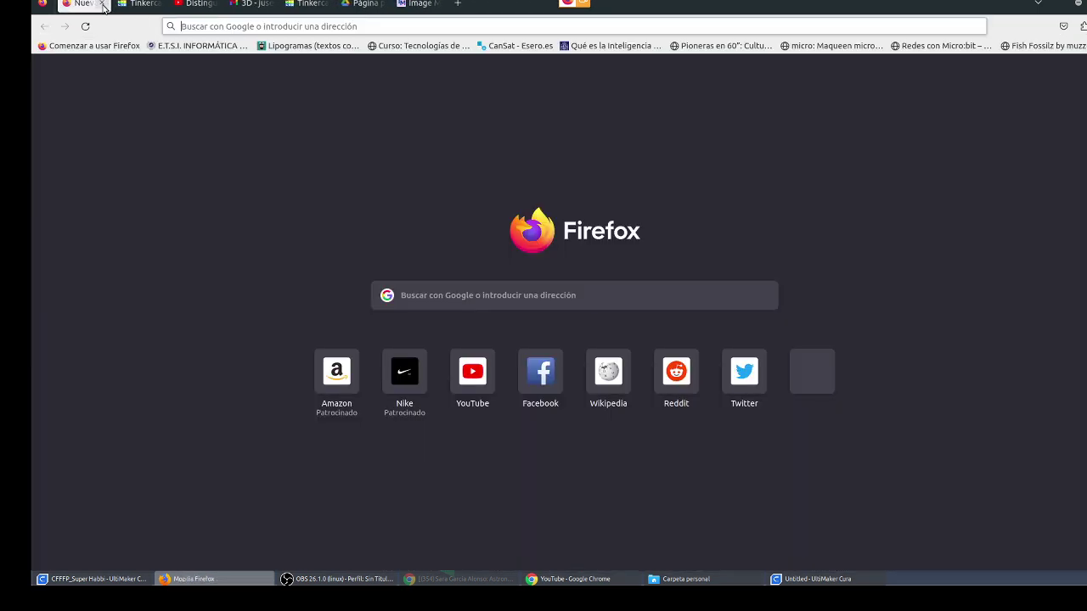
left_click(103, 5)
left_click(103, 5)
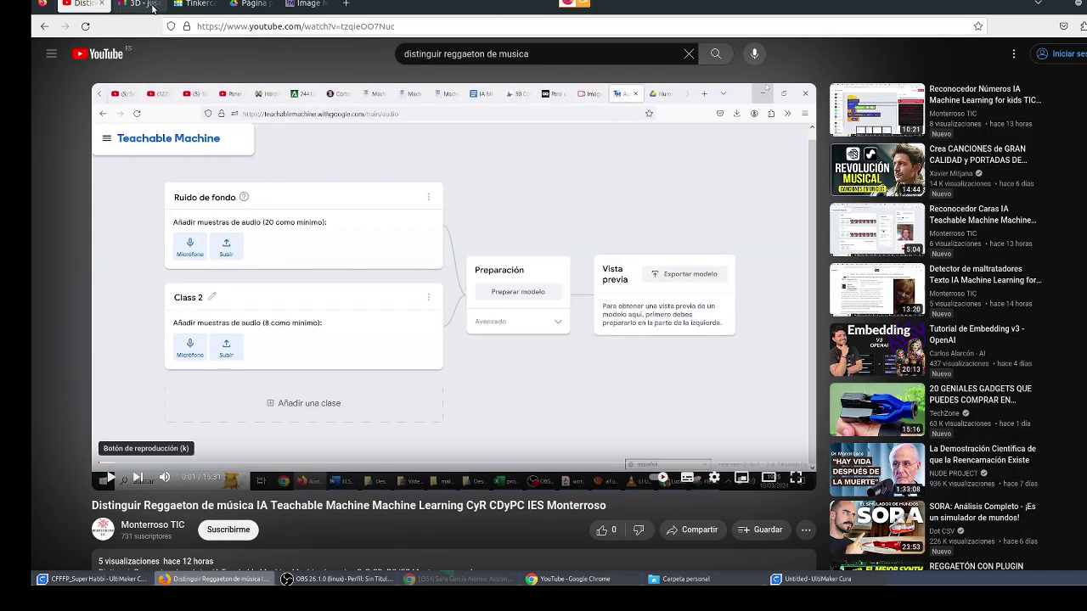
left_click(143, 5)
left_click(308, 5)
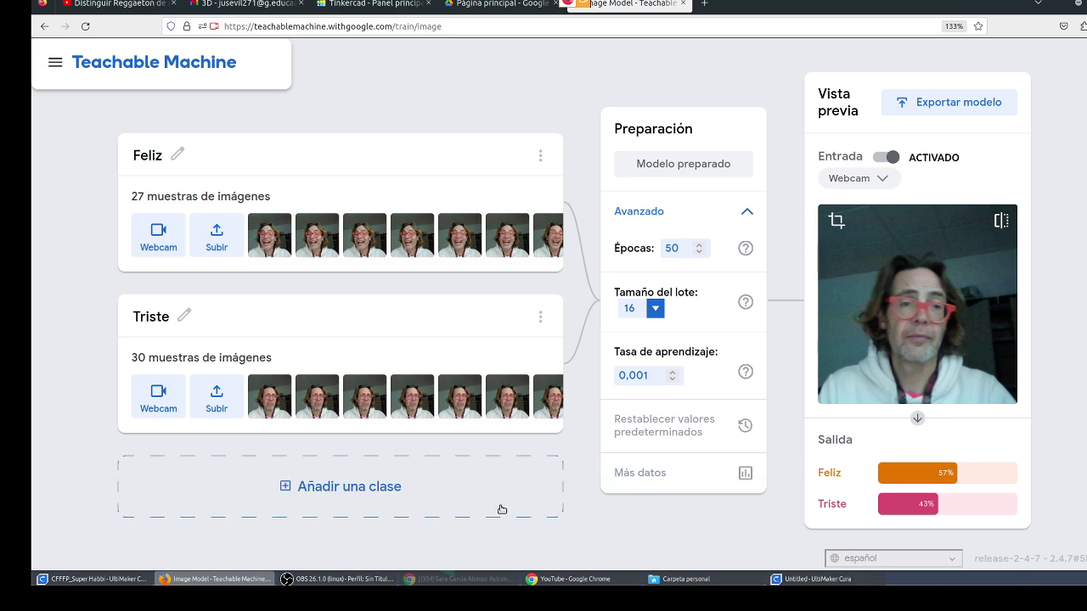
left_click(345, 579)
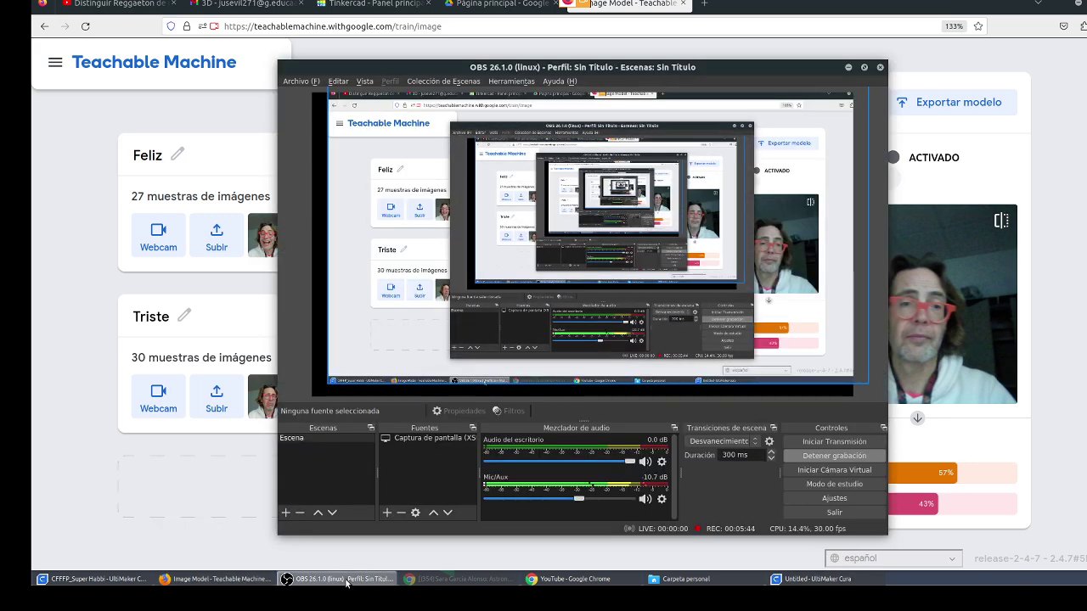
left_click(345, 580)
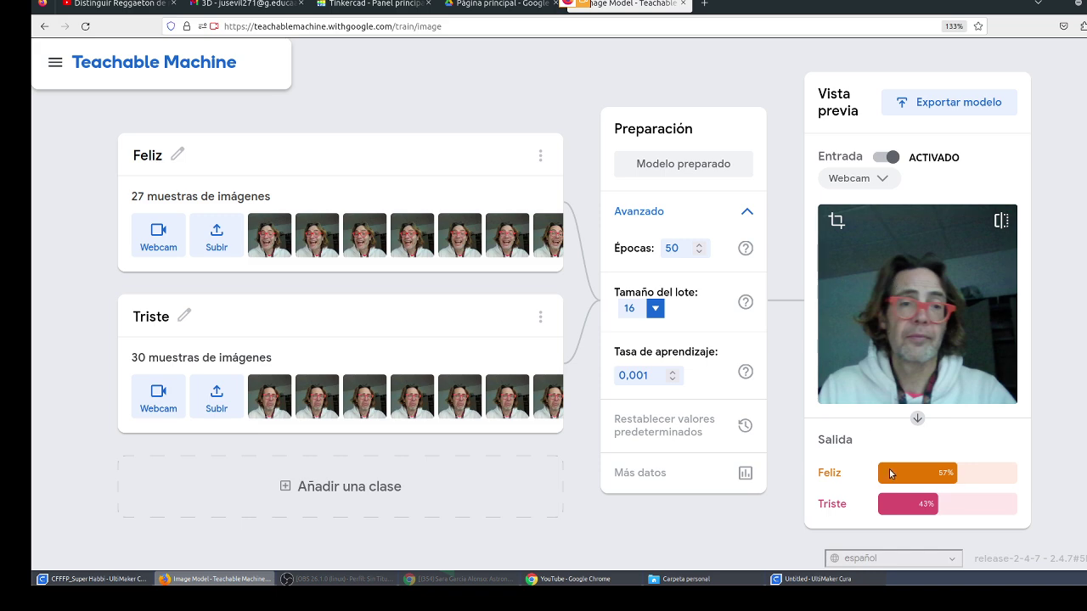
Reload the Teachable Machine page and confirm leaving it, discarding the unsaved image project.
scroll(416, 251, "down", 1)
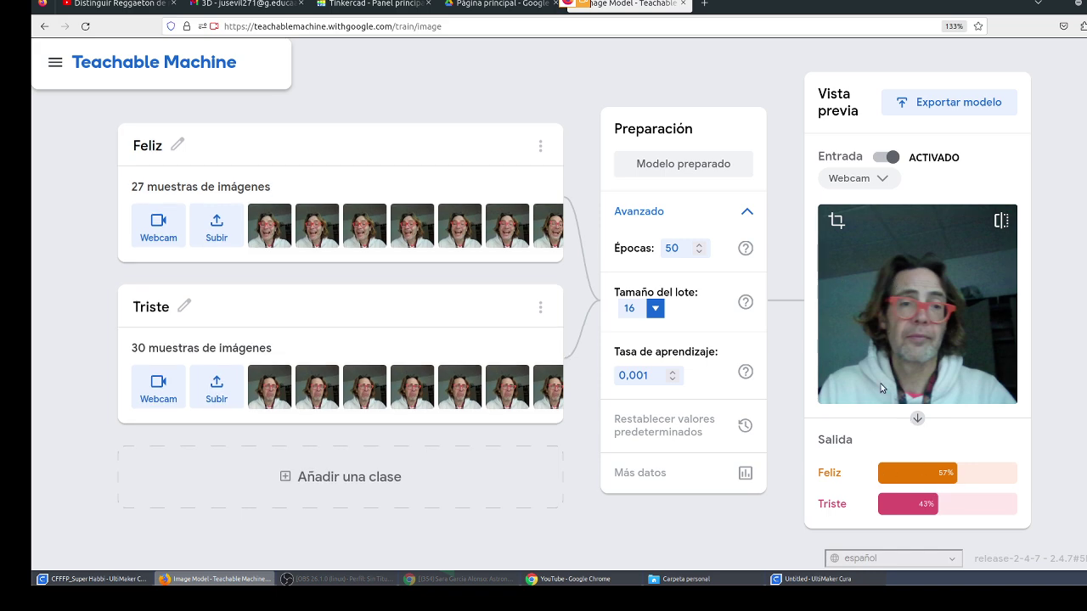
left_click(85, 26)
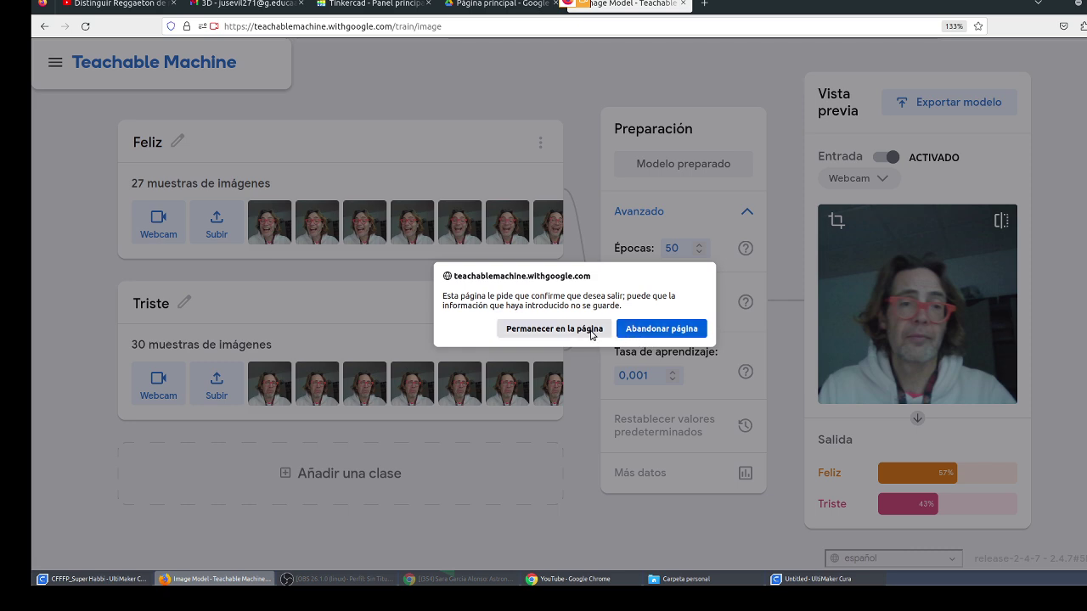
left_click(632, 331)
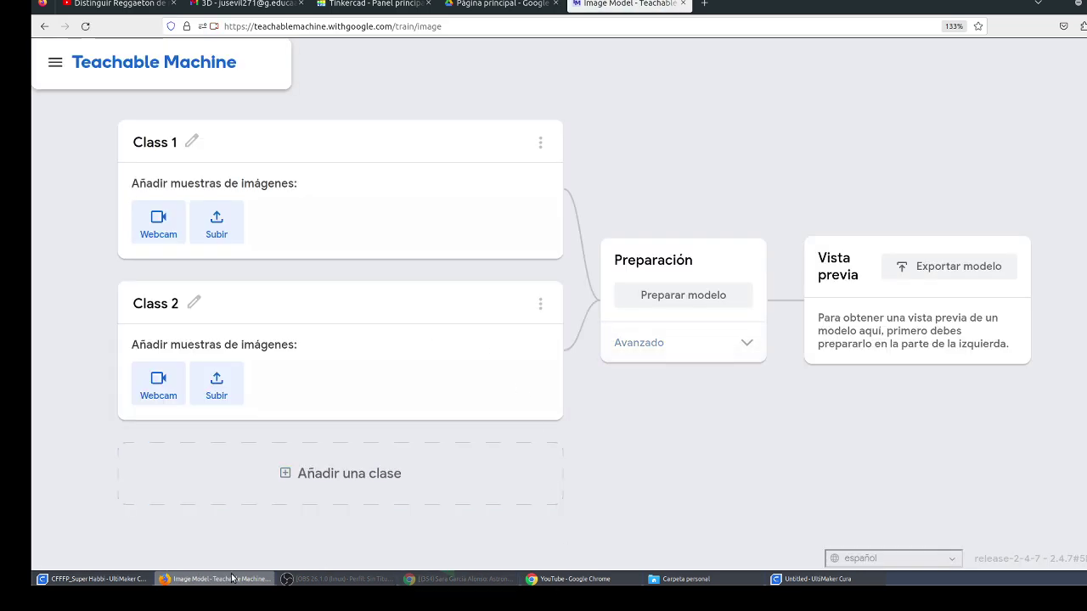
left_click(365, 581)
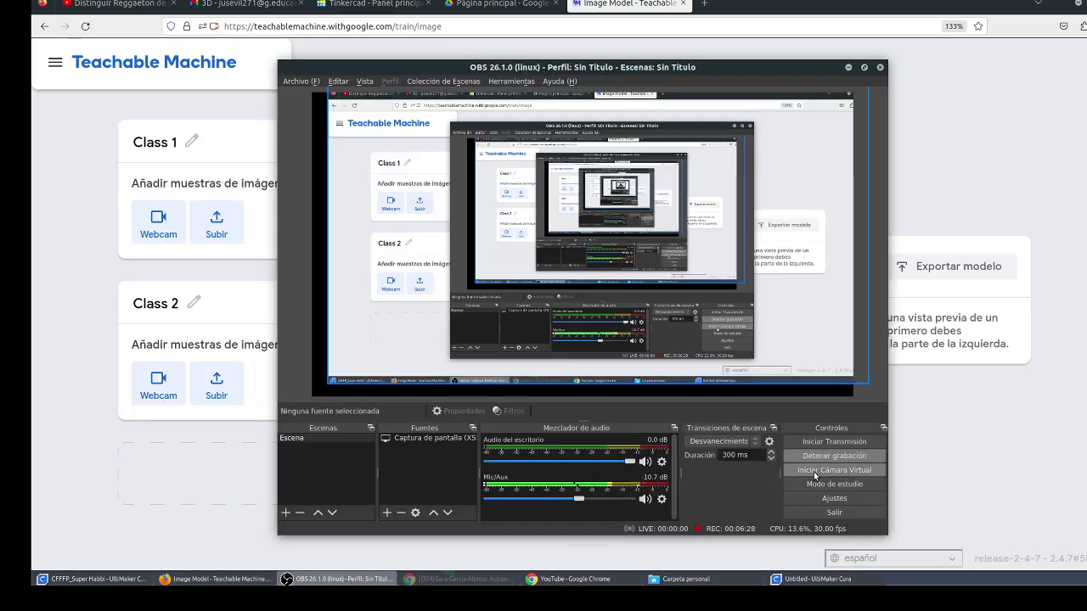